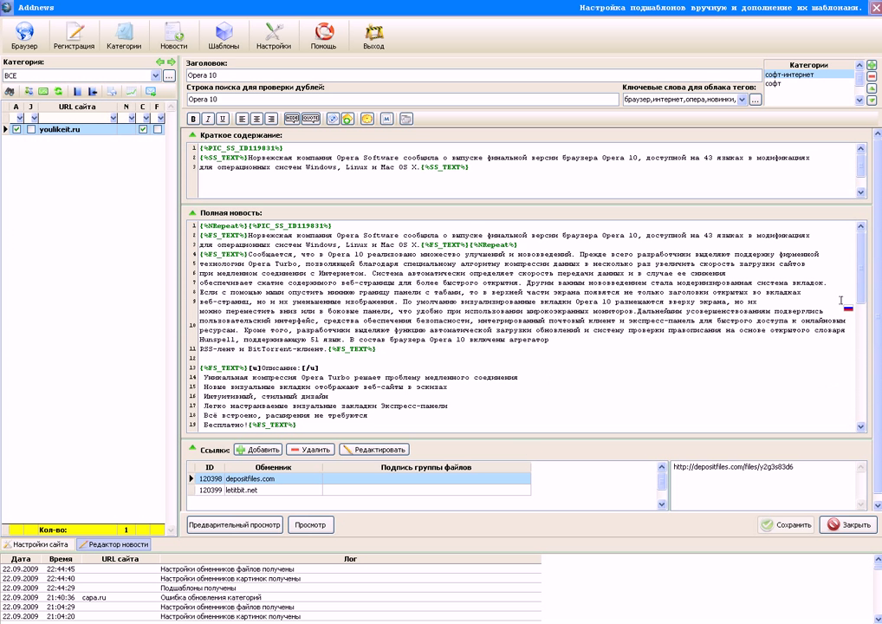
Open the site settings of youlikeit.ru and examine the picture and text options for the short and full news.
{"action": "mouse_move", "coordinate": [862, 293]}
{"action": "left_mouse_down"}
{"action": "mouse_move", "coordinate": [860, 390]}
{"action": "mouse_move", "coordinate": [863, 283]}
{"action": "left_mouse_up"}
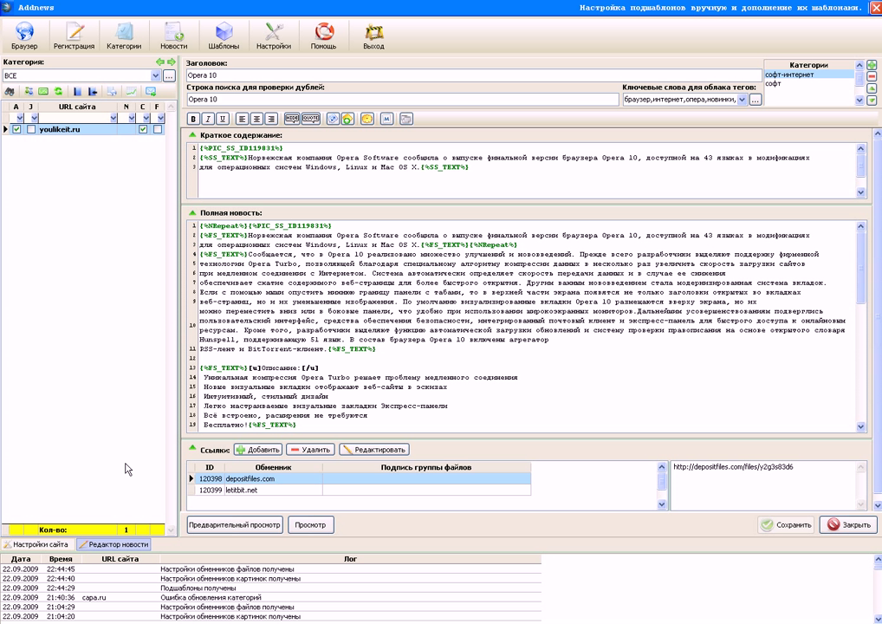
{"action": "left_click", "coordinate": [63, 546]}
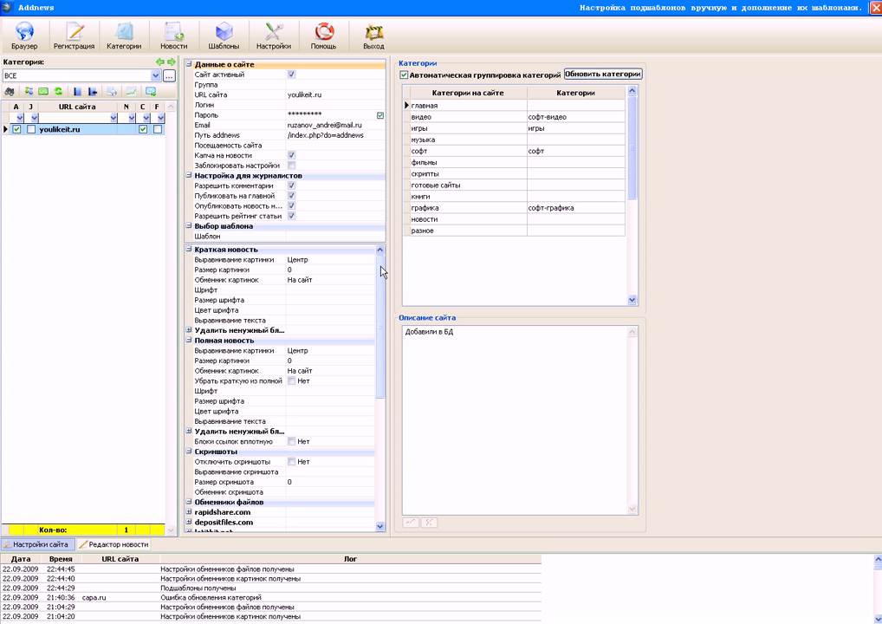
{"action": "mouse_move", "coordinate": [381, 272]}
{"action": "left_mouse_down"}
{"action": "mouse_move", "coordinate": [382, 402]}
{"action": "mouse_move", "coordinate": [378, 269]}
{"action": "left_mouse_up"}
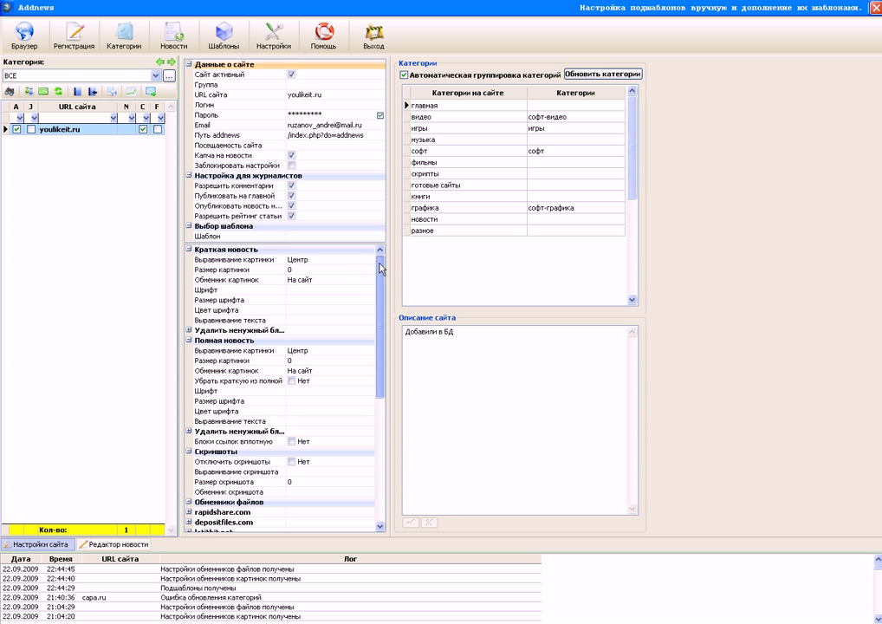
{"action": "mouse_move", "coordinate": [381, 269]}
{"action": "left_mouse_down"}
{"action": "mouse_move", "coordinate": [378, 362]}
{"action": "mouse_move", "coordinate": [382, 265]}
{"action": "left_mouse_up"}
{"action": "mouse_move", "coordinate": [383, 265]}
{"action": "left_mouse_down"}
{"action": "mouse_move", "coordinate": [379, 387]}
{"action": "mouse_move", "coordinate": [386, 262]}
{"action": "left_mouse_up"}
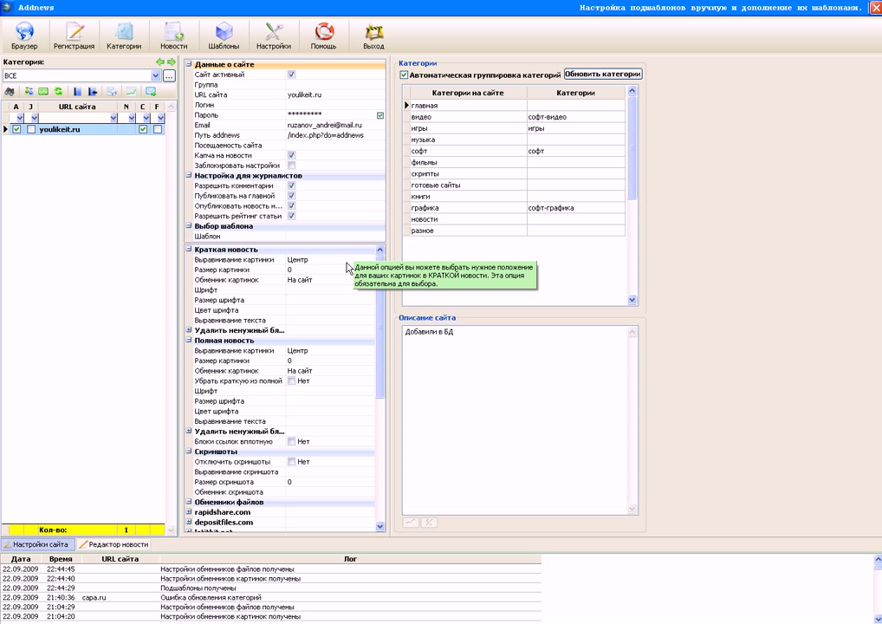
{"action": "left_click", "coordinate": [72, 127]}
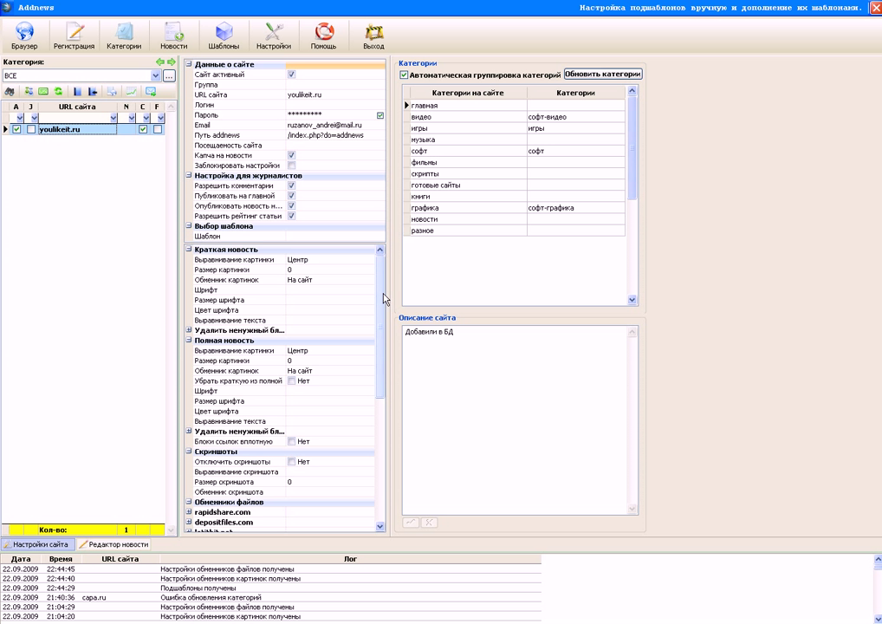
{"action": "left_click_drag", "start_coordinate": [384, 298], "coordinate": [182, 513]}
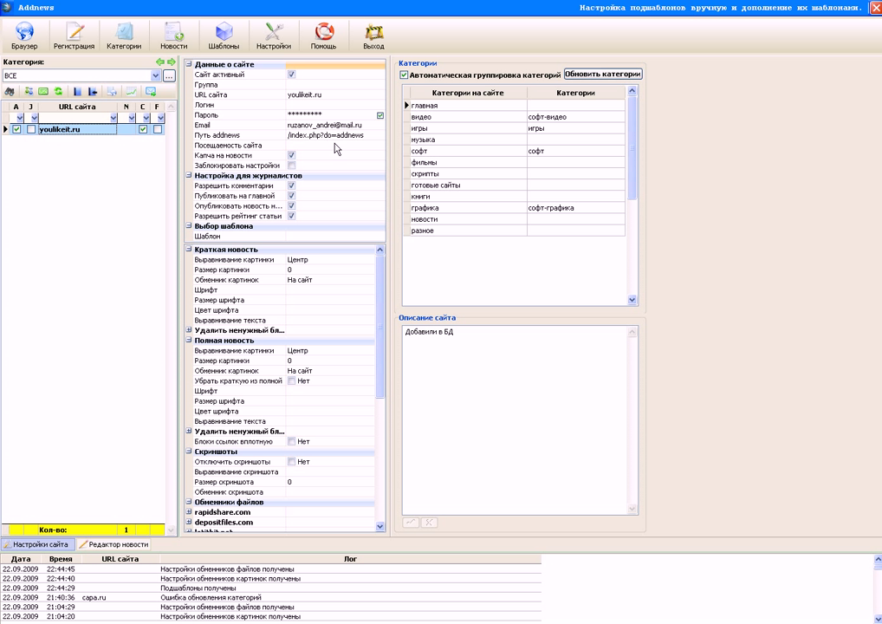
{"action": "left_click", "coordinate": [382, 280]}
{"action": "left_click", "coordinate": [257, 267]}
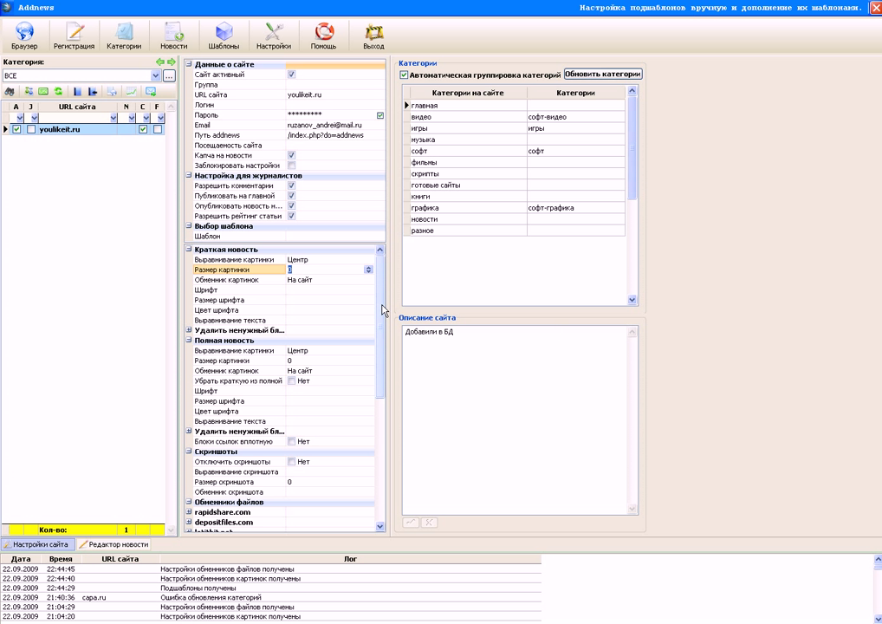
{"action": "mouse_move", "coordinate": [383, 304]}
{"action": "left_mouse_down"}
{"action": "mouse_move", "coordinate": [384, 448]}
{"action": "mouse_move", "coordinate": [381, 289]}
{"action": "left_mouse_up"}
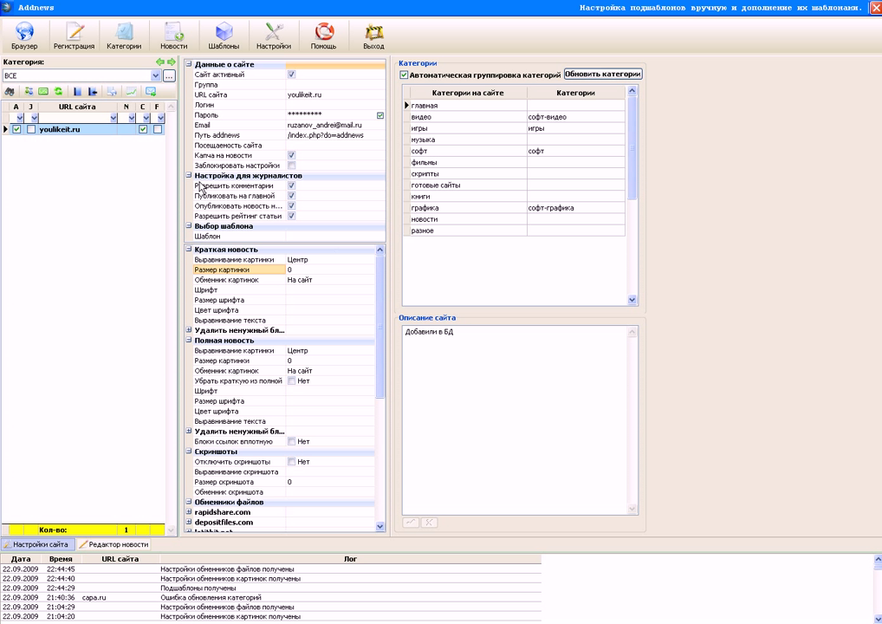
{"action": "mouse_move", "coordinate": [317, 263]}
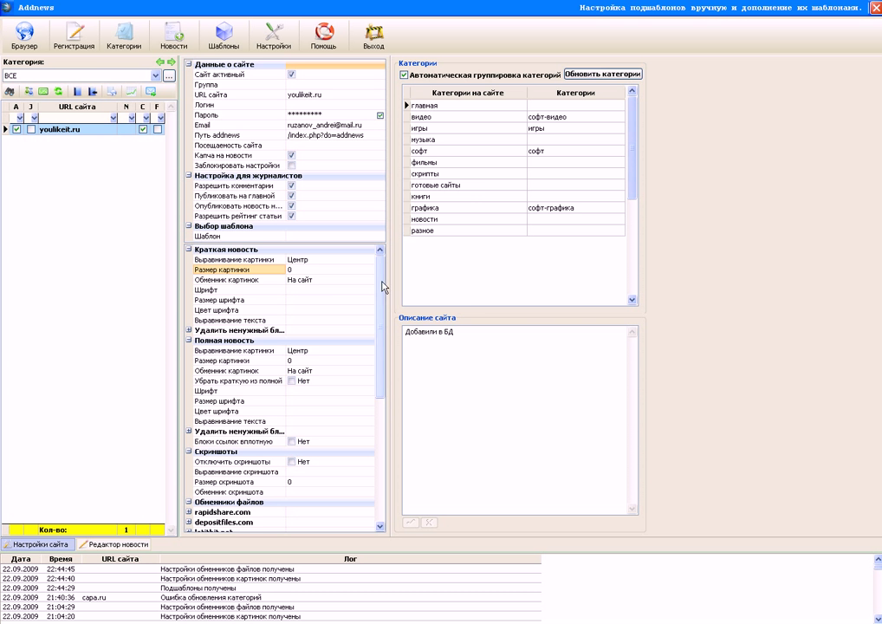
{"action": "mouse_move", "coordinate": [250, 341]}
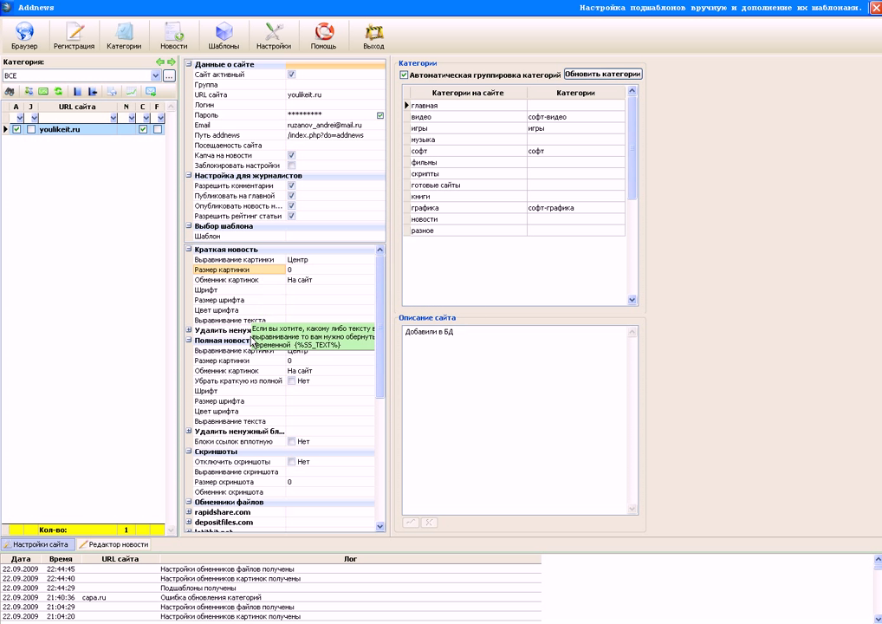
Return to the news editor and examine the {%FS_TEXT%}, {%SS_TEXT%}, {%mp%} and {%block%} variables in the Opera 10 article.
{"action": "left_click", "coordinate": [114, 544]}
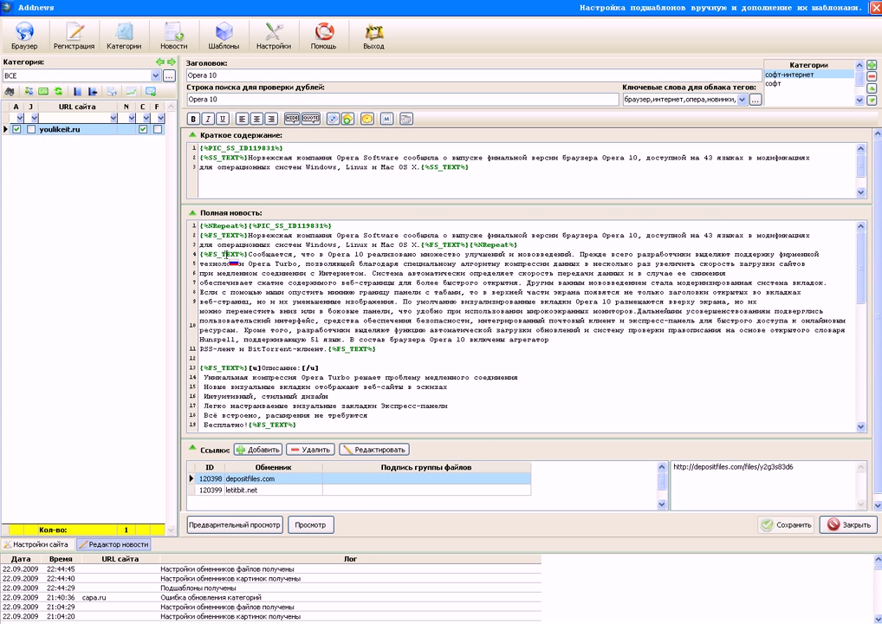
{"action": "left_click_drag", "start_coordinate": [249, 225], "coordinate": [193, 234]}
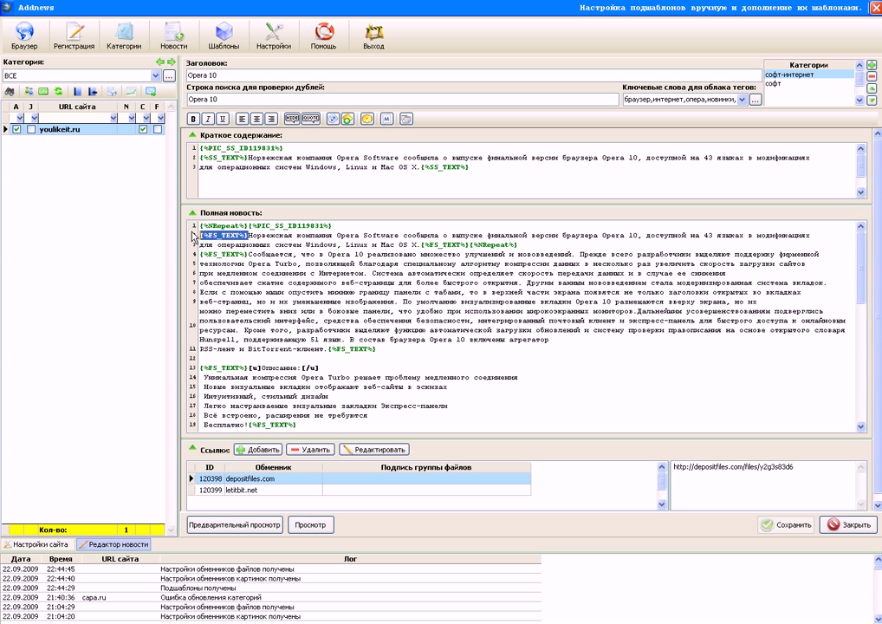
{"action": "left_click_drag", "start_coordinate": [248, 157], "coordinate": [200, 158]}
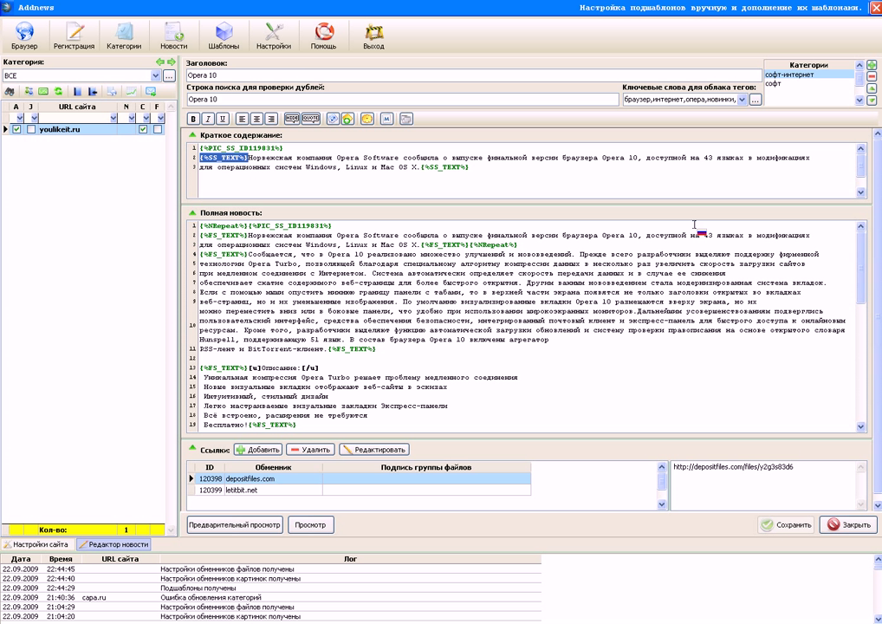
{"action": "left_click_drag", "start_coordinate": [861, 264], "coordinate": [859, 351]}
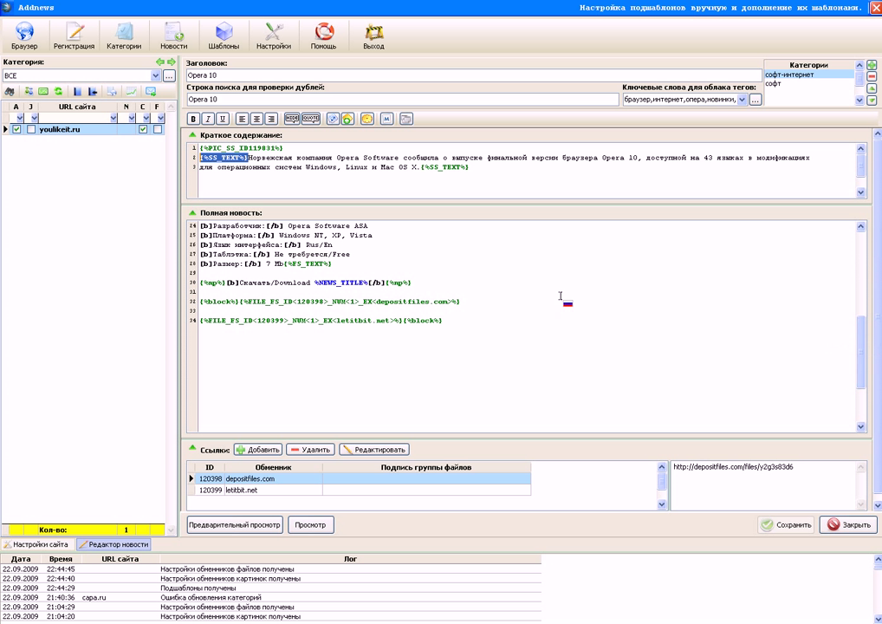
{"action": "left_click_drag", "start_coordinate": [223, 283], "coordinate": [200, 282]}
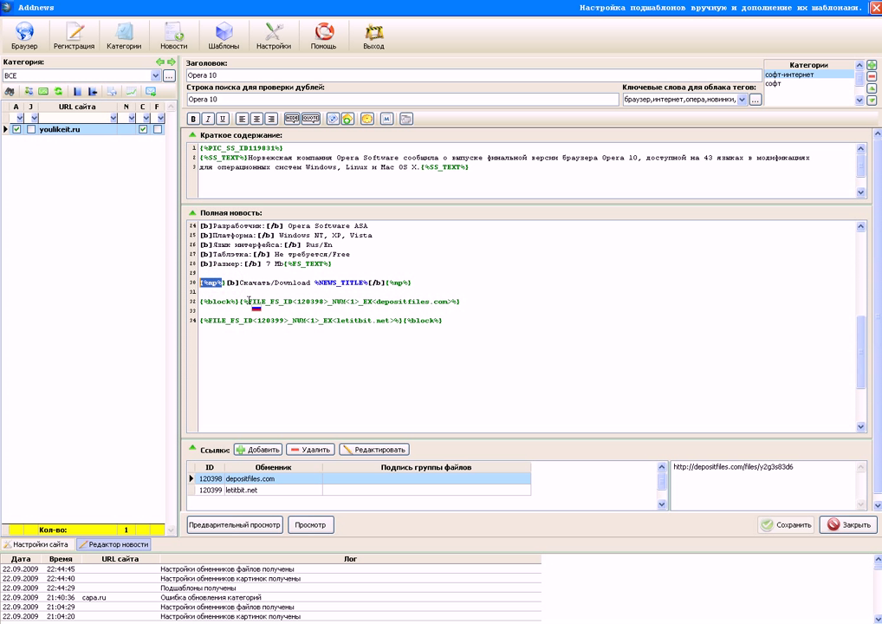
{"action": "left_click_drag", "start_coordinate": [444, 320], "coordinate": [404, 321]}
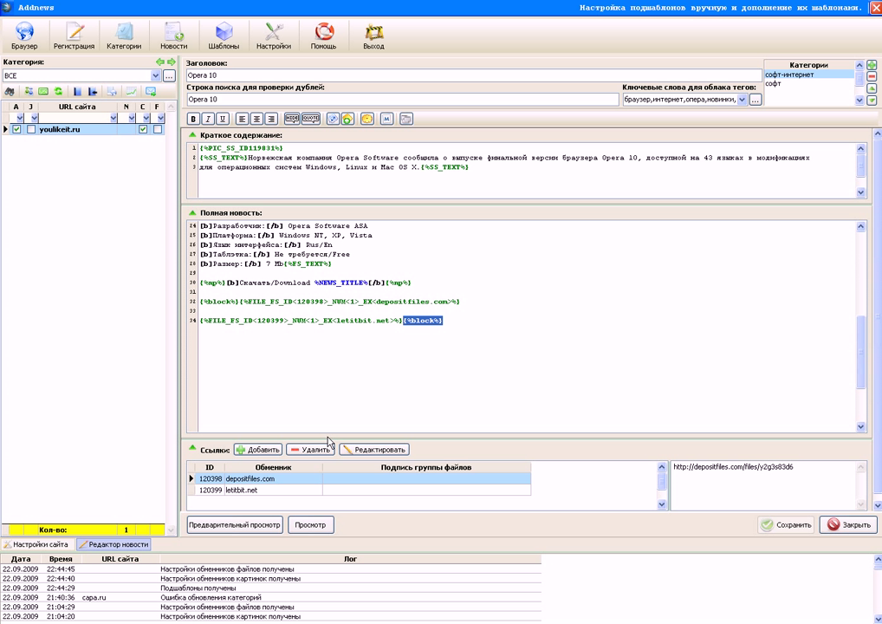
Go back to the site settings and set the short news picture alignment (Выравнивание картинки) to Без выравнивания.
{"action": "left_click", "coordinate": [39, 545]}
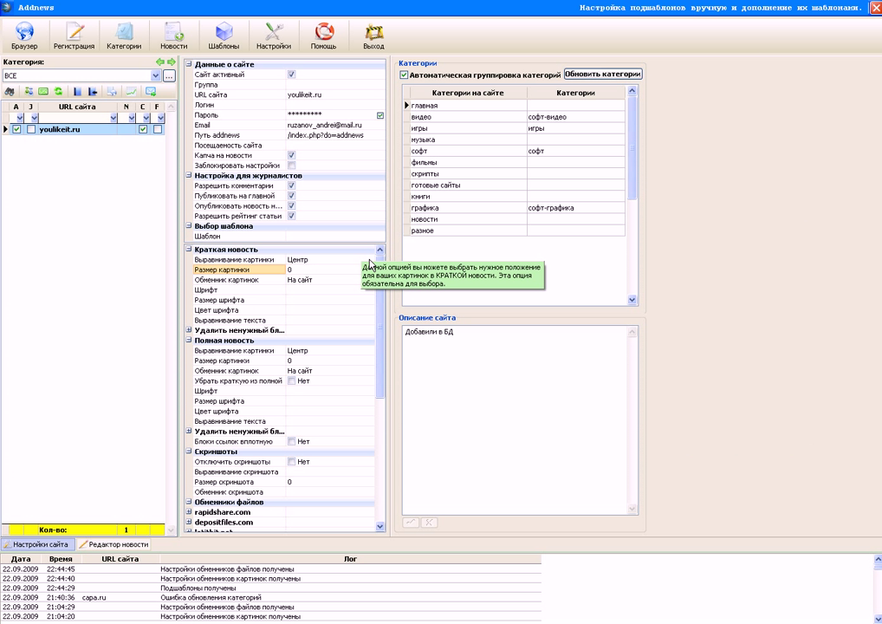
{"action": "left_click", "coordinate": [369, 259]}
{"action": "left_click", "coordinate": [369, 260]}
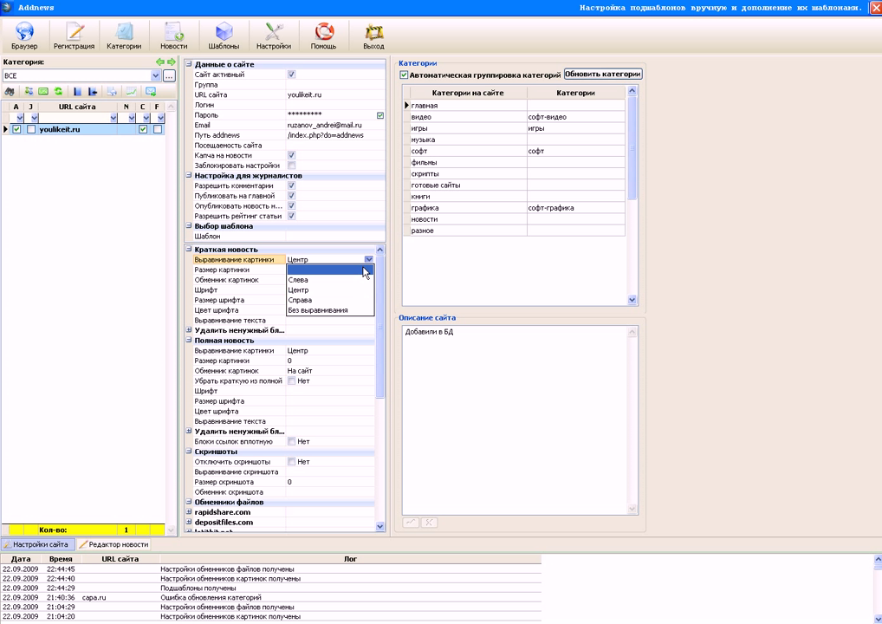
{"action": "left_click", "coordinate": [351, 309]}
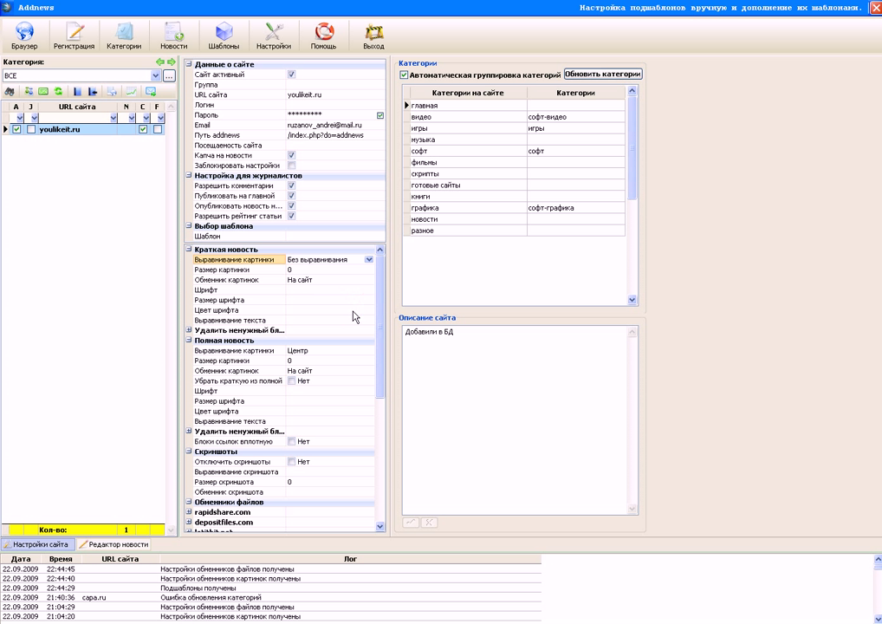
Try Центр and the blank option for the short news picture alignment, ending on Без выравнивания.
{"action": "left_click", "coordinate": [369, 259]}
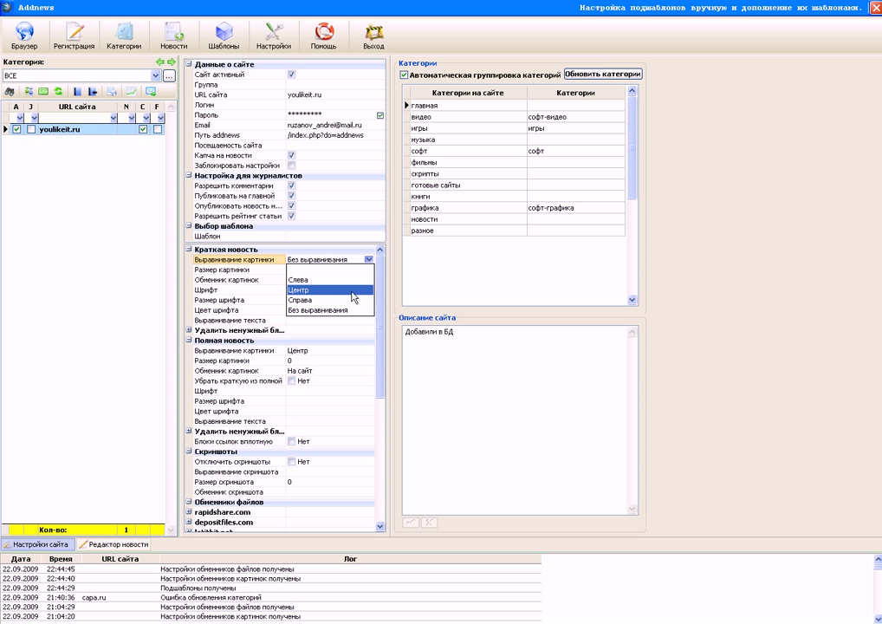
{"action": "left_click", "coordinate": [352, 292]}
{"action": "left_click", "coordinate": [369, 259]}
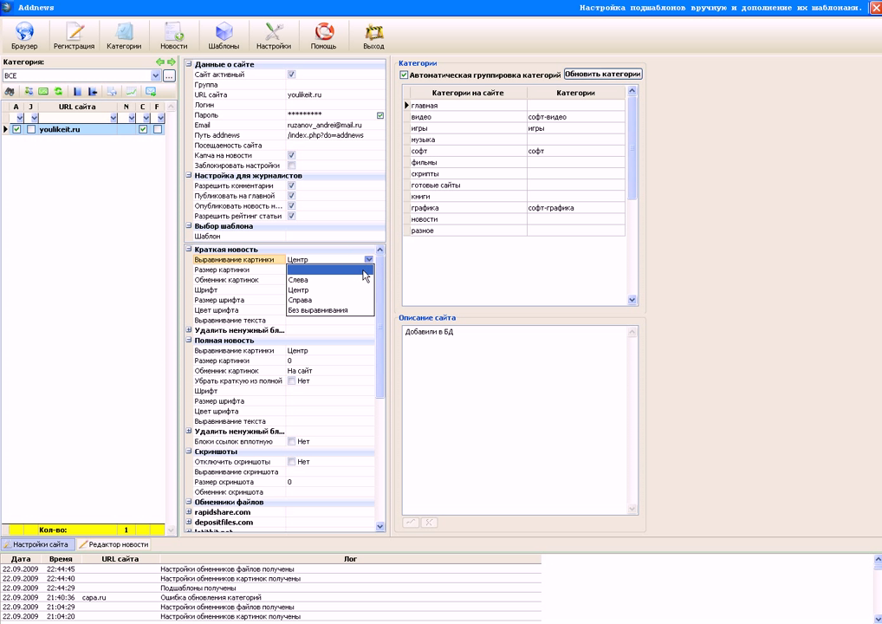
{"action": "left_click", "coordinate": [365, 271]}
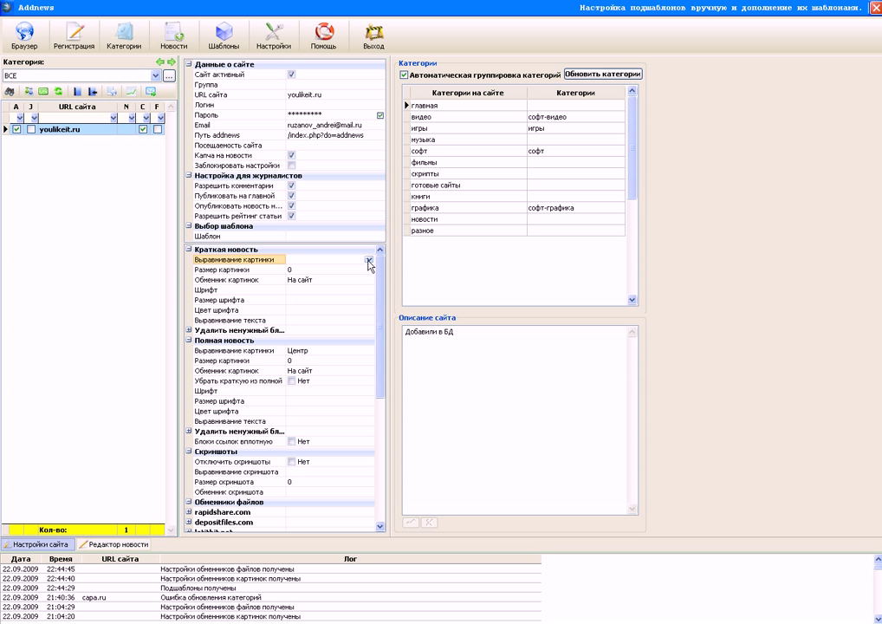
{"action": "left_click", "coordinate": [369, 259]}
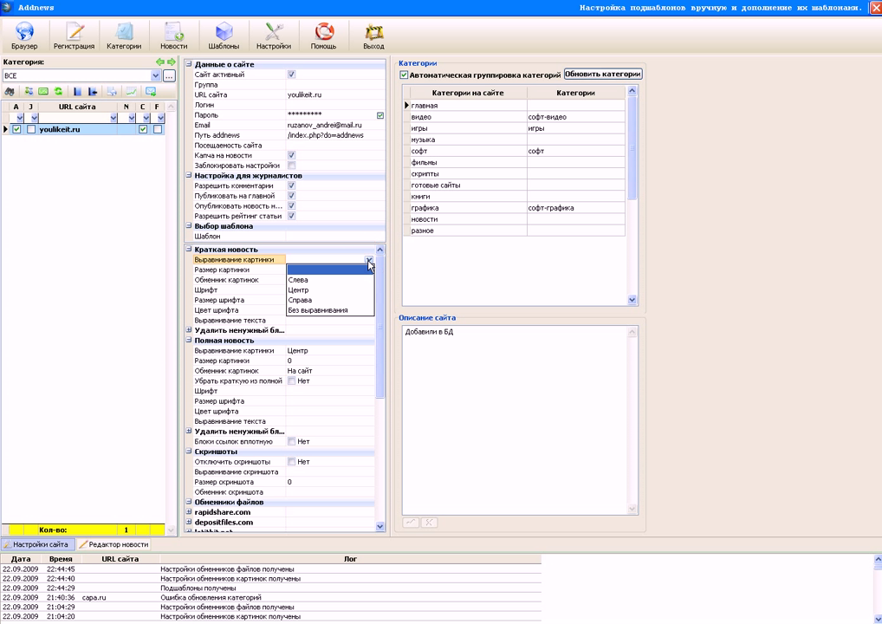
{"action": "left_click", "coordinate": [356, 310]}
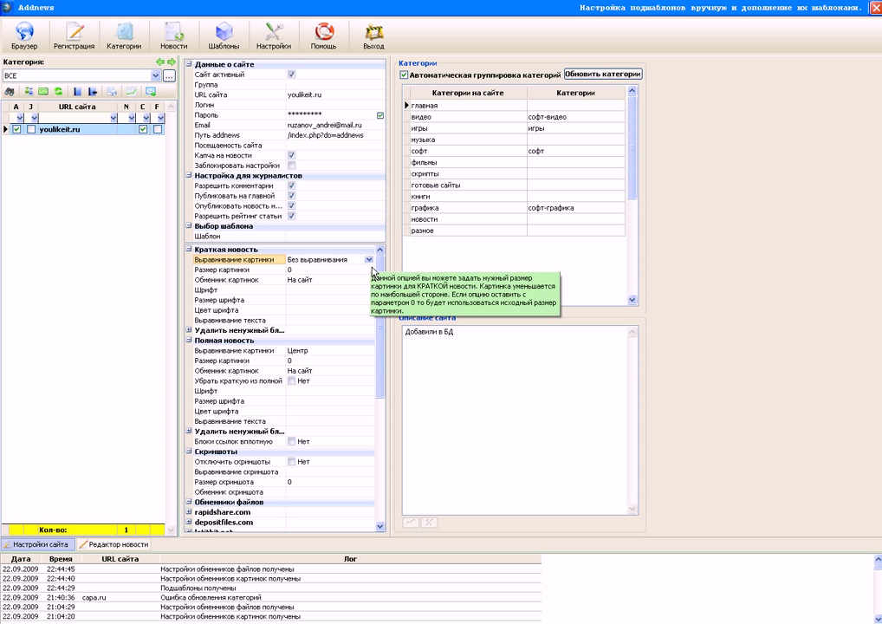
Set the short news picture size (Размер картинки) to 400.
{"action": "left_click", "coordinate": [372, 269]}
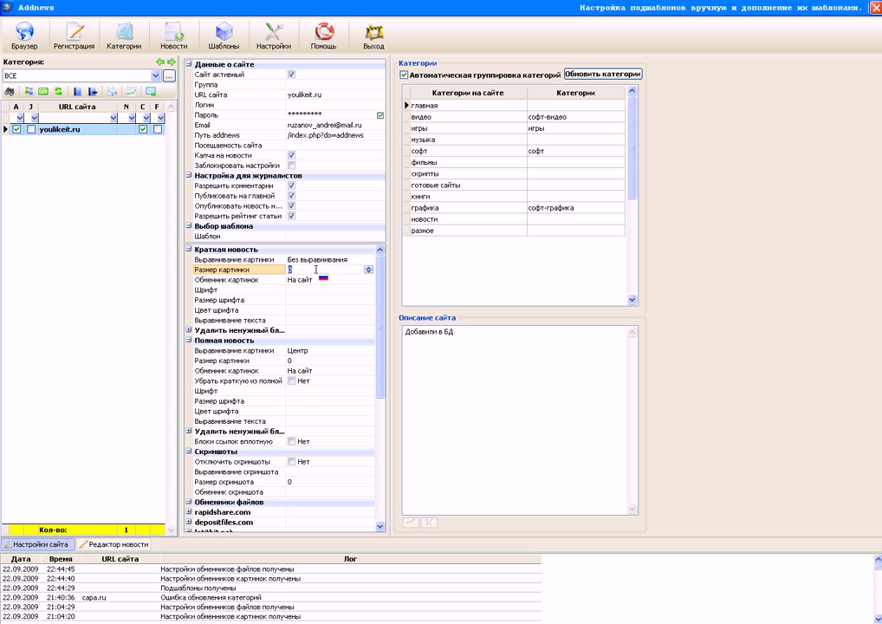
{"action": "left_click", "coordinate": [368, 267]}
{"action": "left_click", "coordinate": [370, 274]}
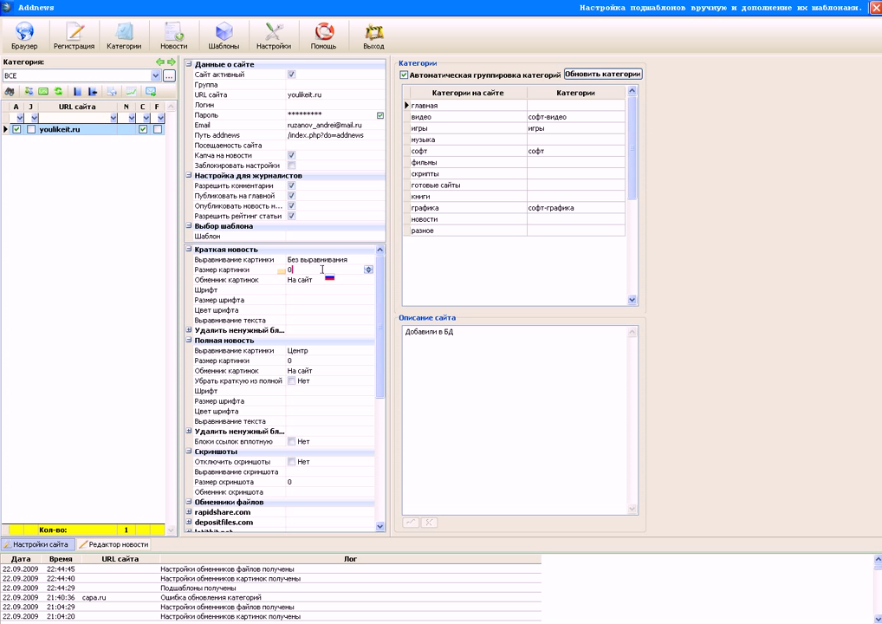
{"action": "mouse_move", "coordinate": [284, 274]}
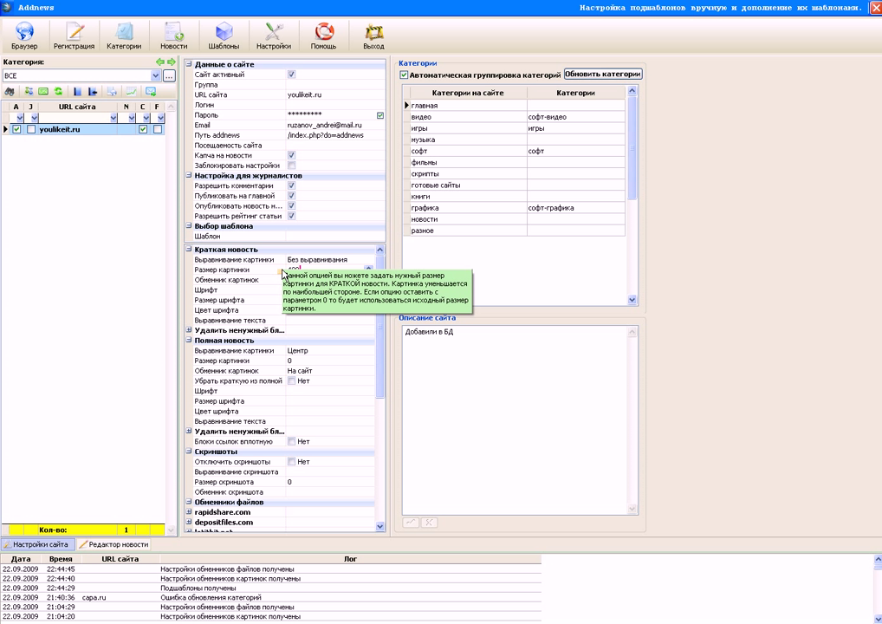
{"action": "type", "text": "0"}
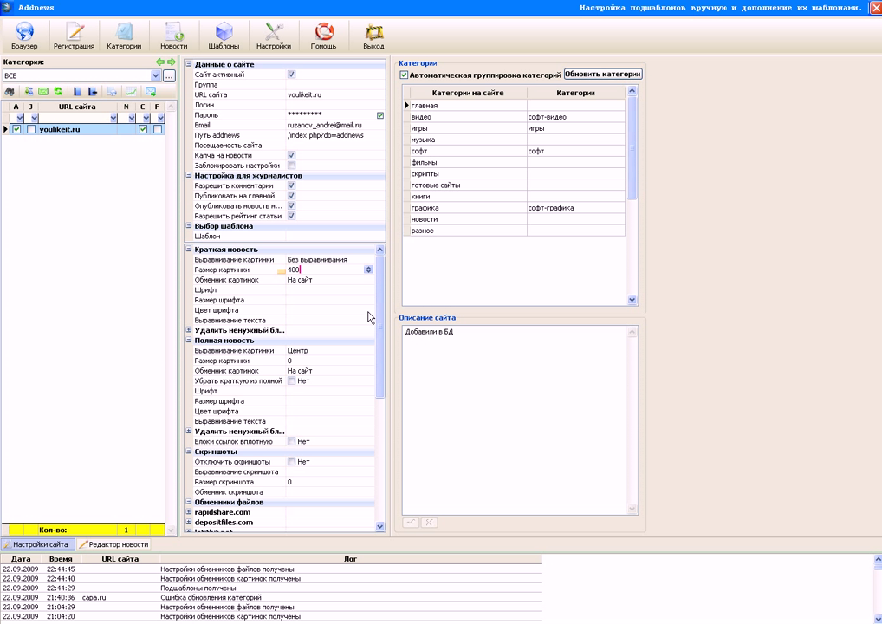
Choose На сайт as the picture host (Обменник картинок) for the short news.
{"action": "mouse_move", "coordinate": [356, 288]}
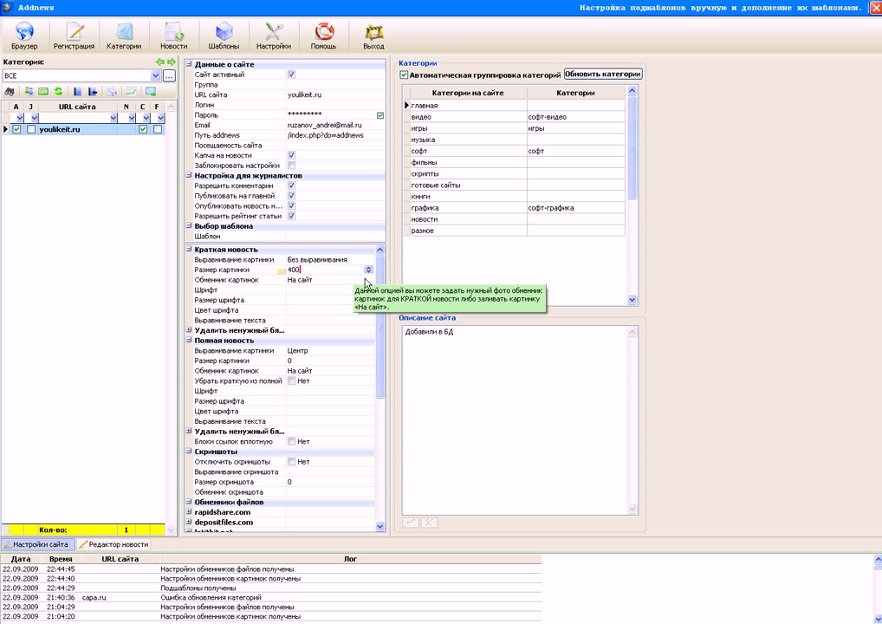
{"action": "left_click", "coordinate": [371, 282]}
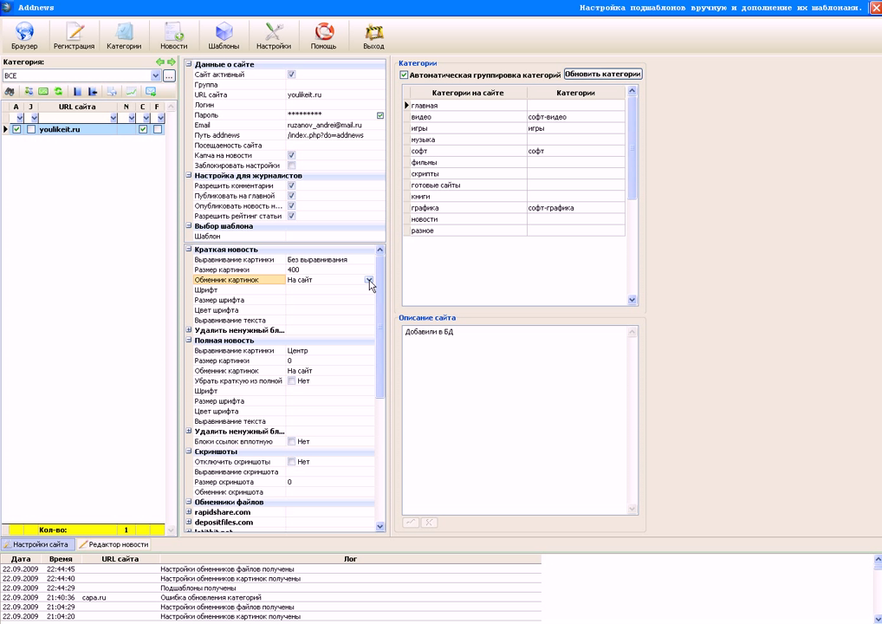
{"action": "left_click", "coordinate": [369, 279]}
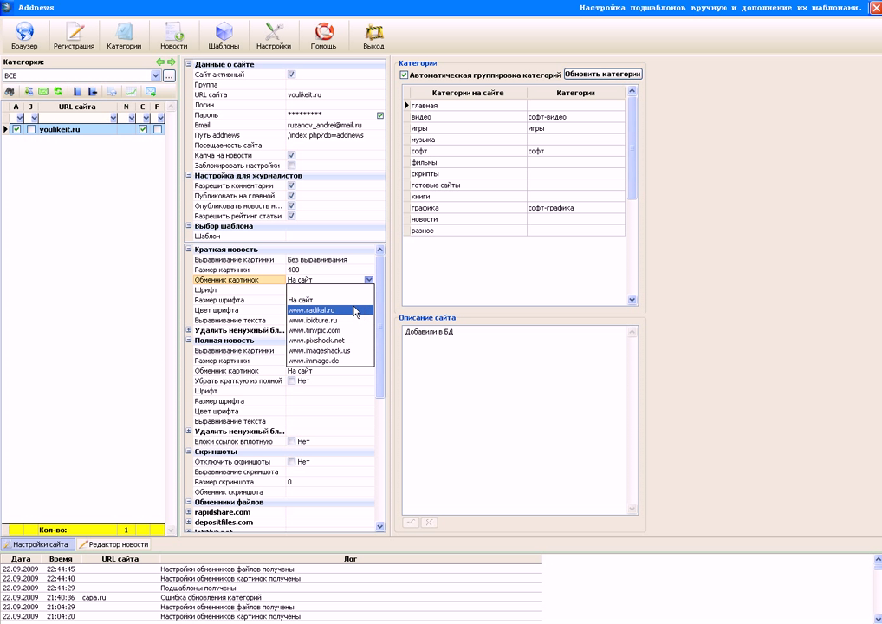
{"action": "left_click", "coordinate": [346, 299]}
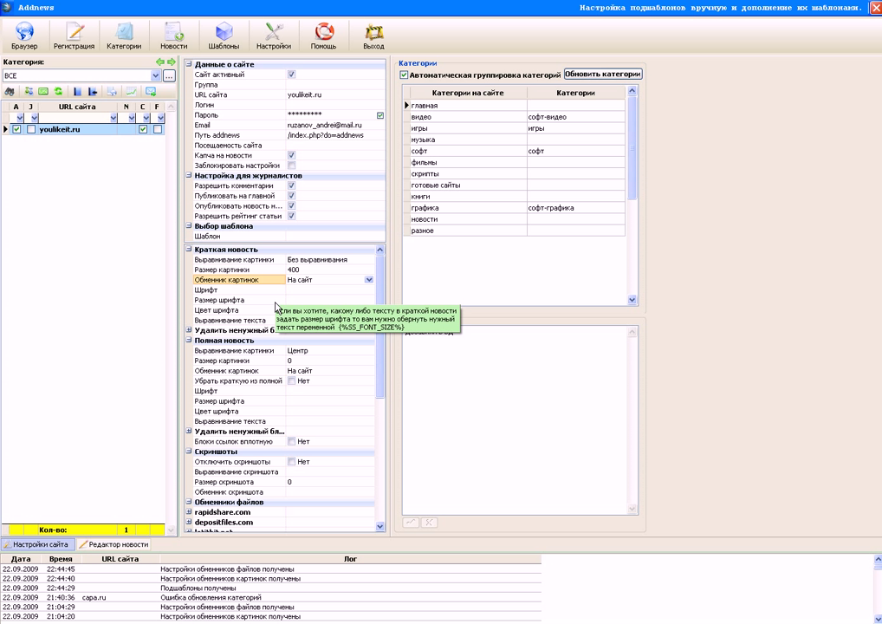
Review the font color (Цвет шрифта) and text alignment (Выравнивание текста) options for the short news, leaving the text alignment blank.
{"action": "left_click", "coordinate": [365, 308]}
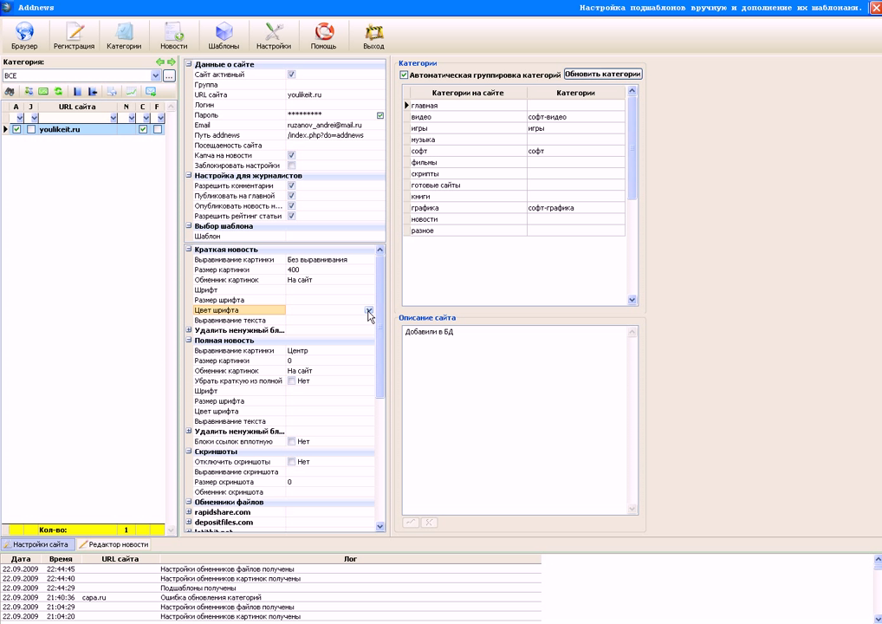
{"action": "left_click", "coordinate": [369, 310]}
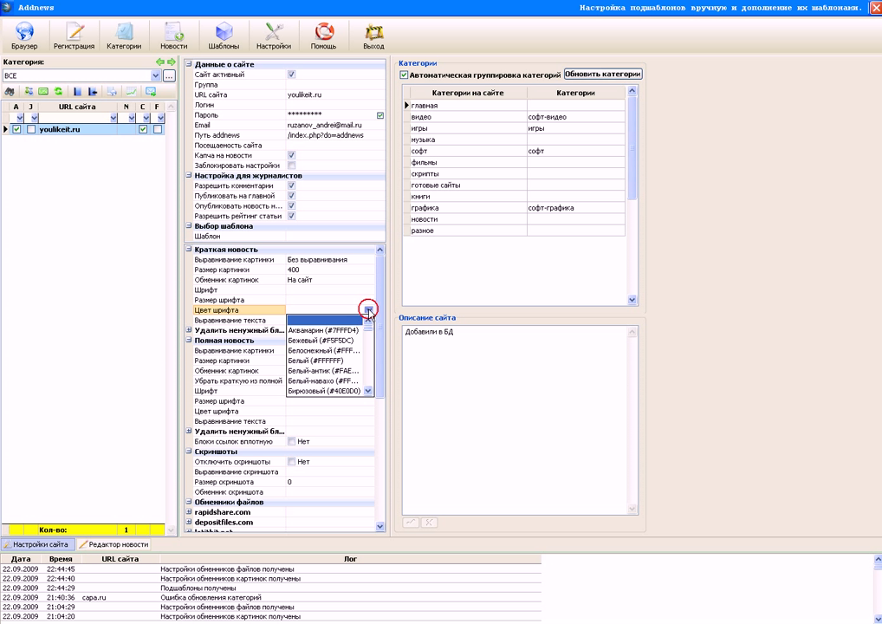
{"action": "left_click", "coordinate": [370, 322]}
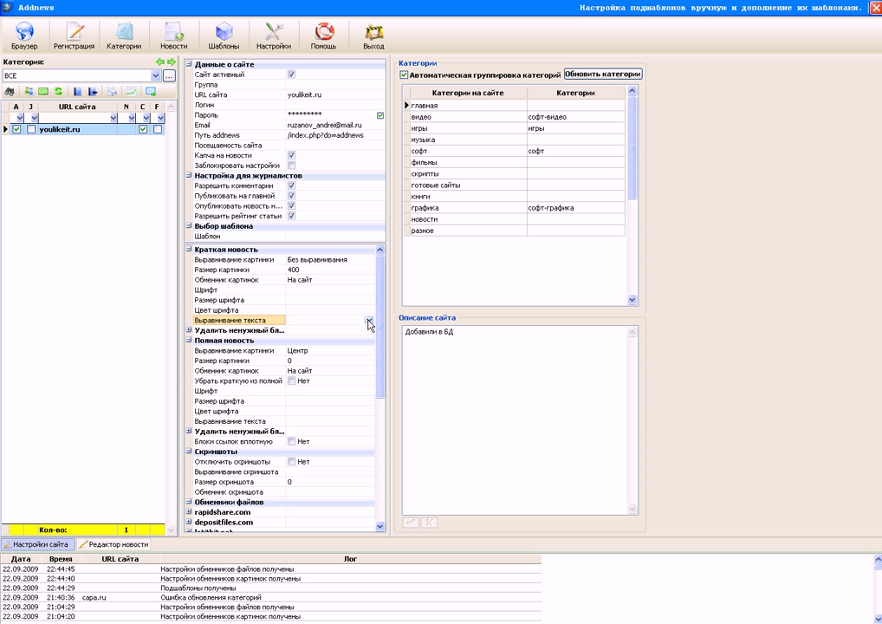
{"action": "left_click", "coordinate": [369, 321]}
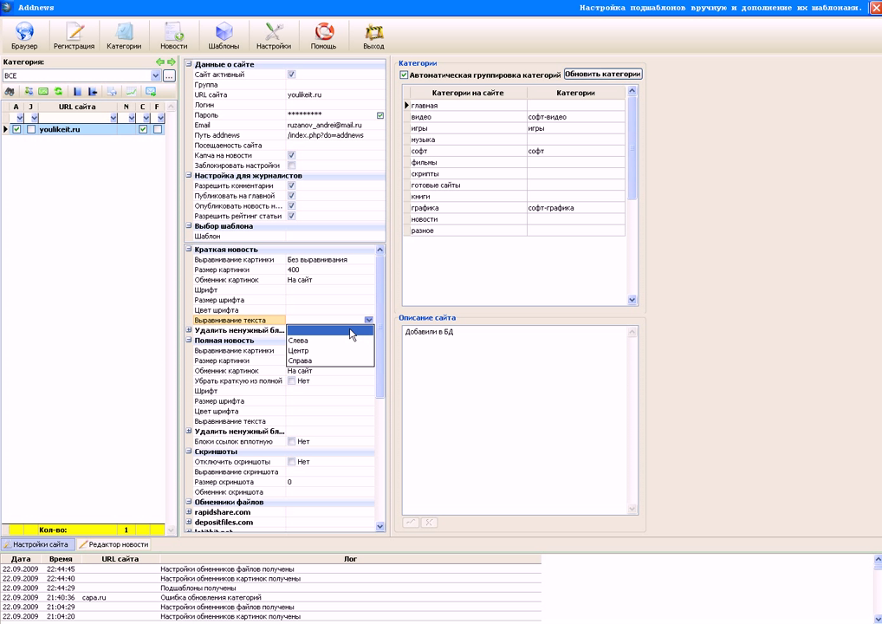
{"action": "left_click", "coordinate": [354, 334]}
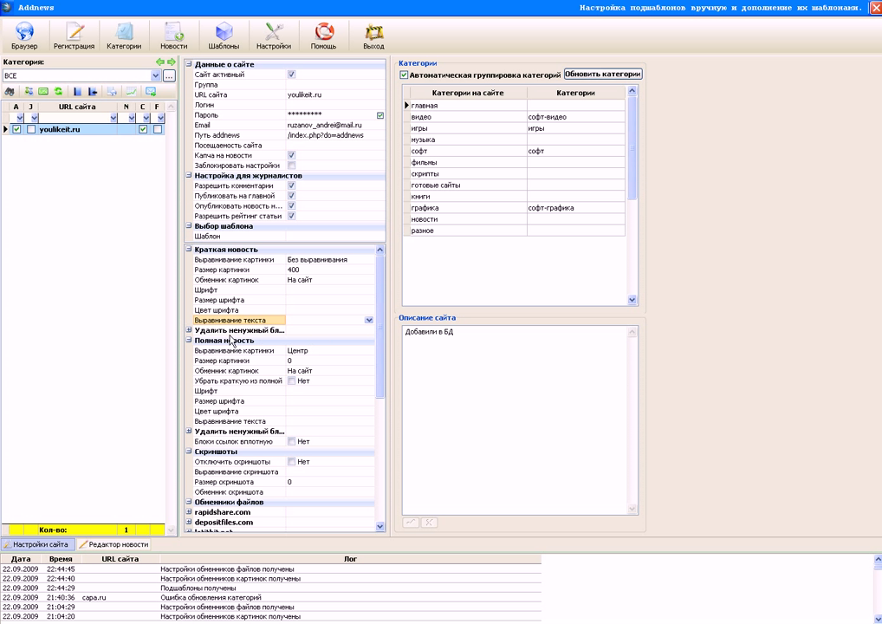
Try enabling removal of Блок 1, Блок 2 and Блок 3 for the short news, turn it back off and collapse the group.
{"action": "left_click", "coordinate": [190, 331]}
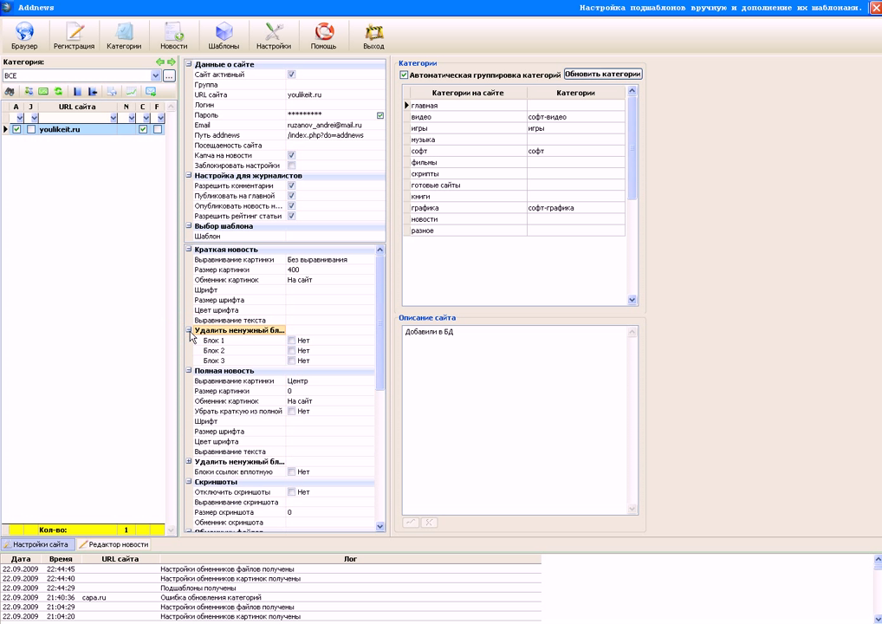
{"action": "mouse_move", "coordinate": [291, 340]}
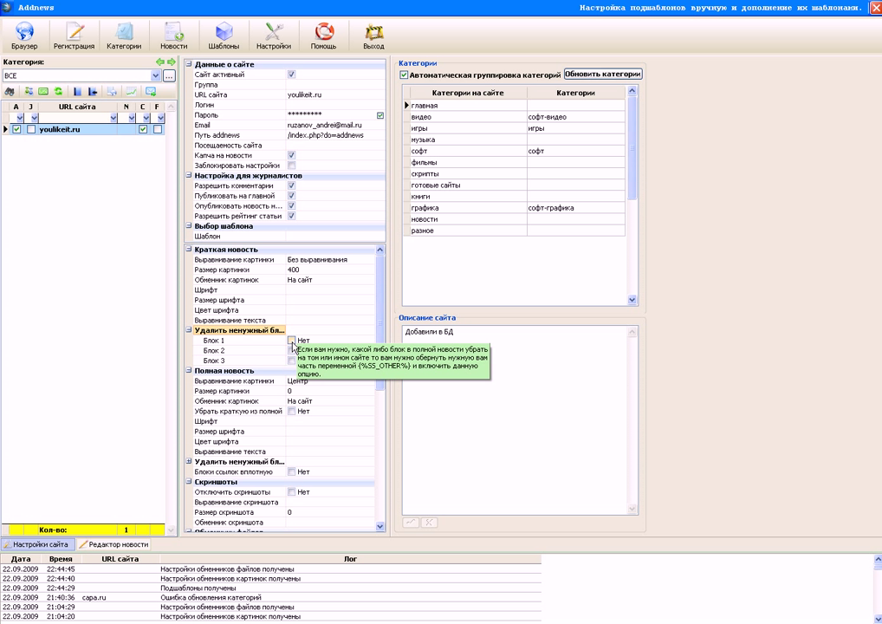
{"action": "left_click", "coordinate": [291, 341]}
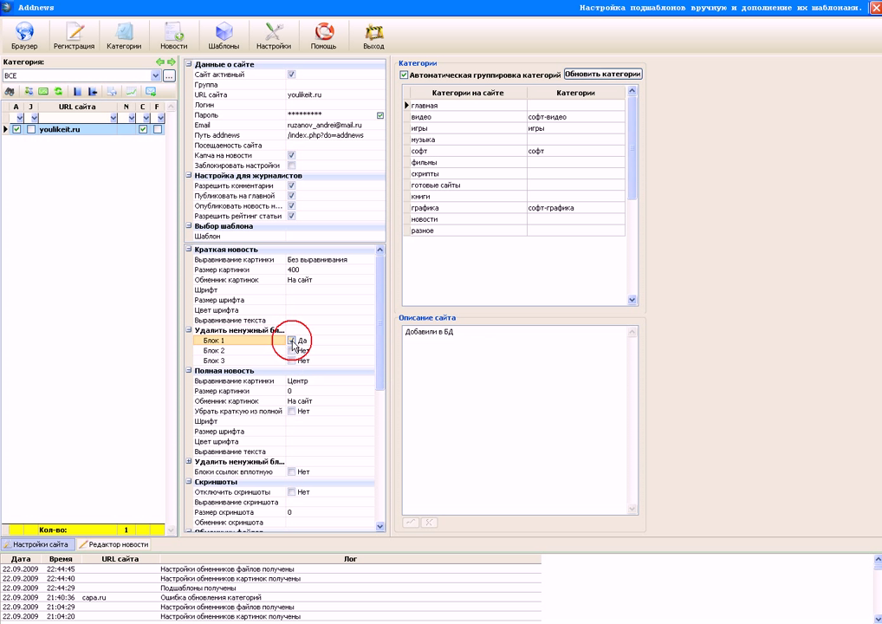
{"action": "left_click", "coordinate": [291, 350]}
{"action": "left_click", "coordinate": [291, 360]}
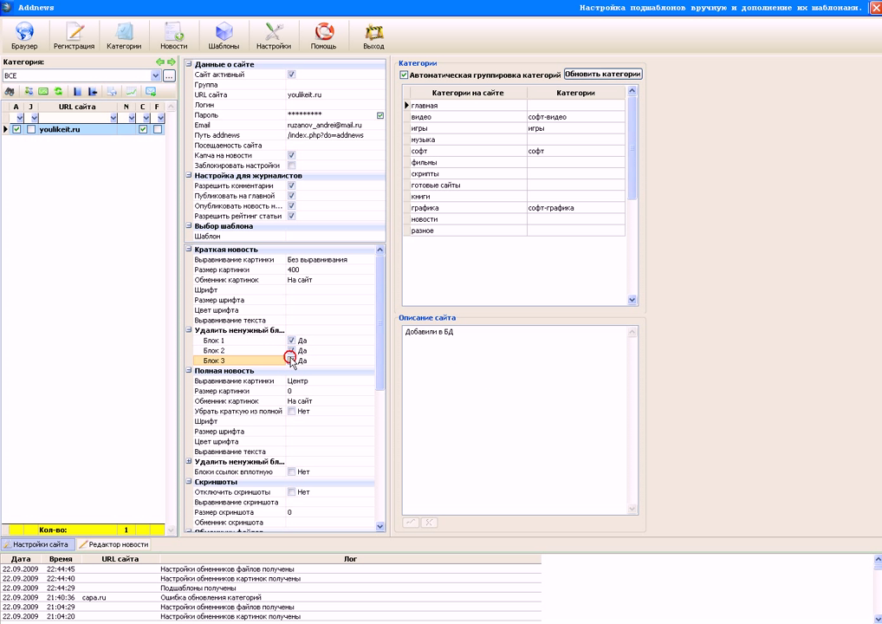
{"action": "left_click", "coordinate": [235, 337]}
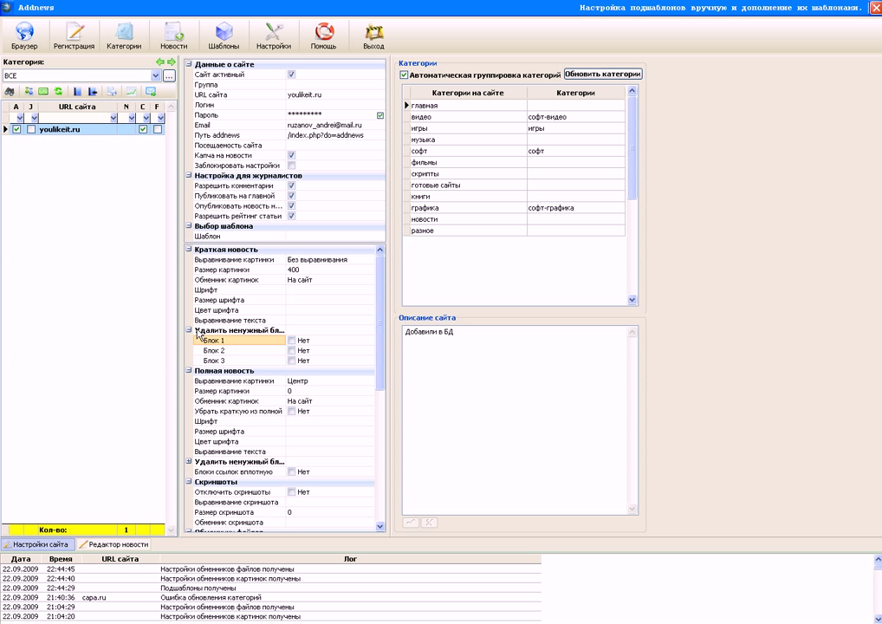
{"action": "left_click", "coordinate": [188, 330]}
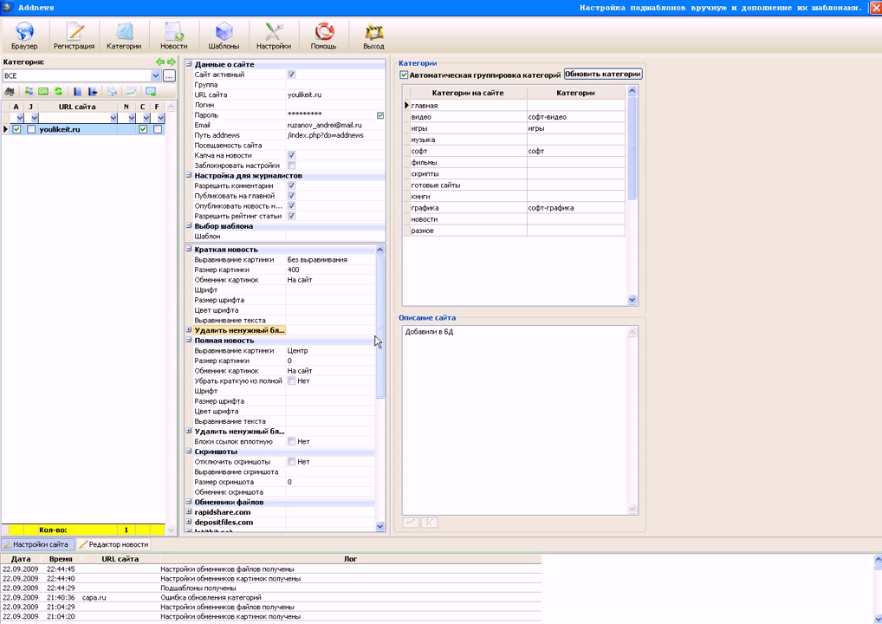
Try setting letitbit.net as Запрещен among the file hosts, revert it to Нет and collapse the group.
{"action": "left_click_drag", "start_coordinate": [377, 340], "coordinate": [376, 433]}
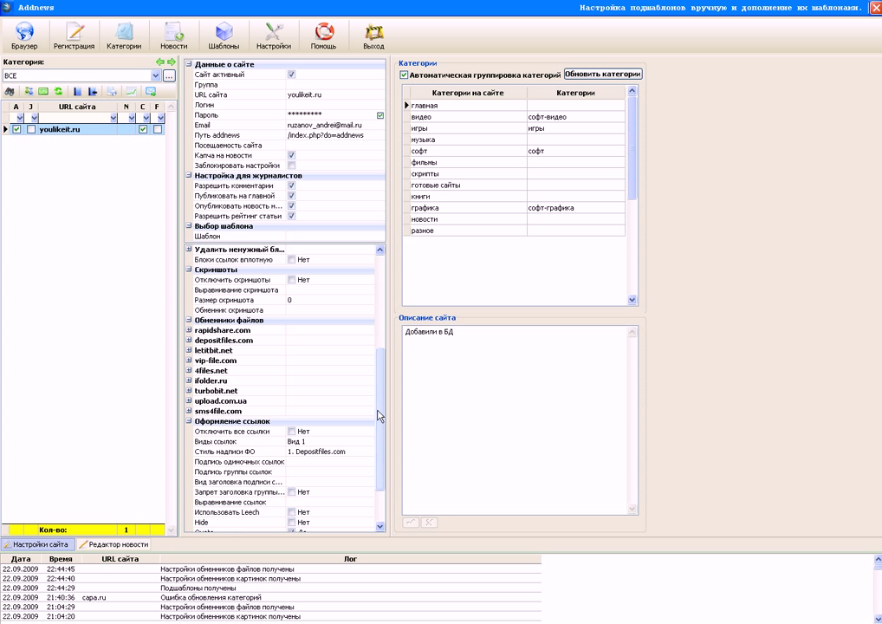
{"action": "left_click", "coordinate": [189, 351]}
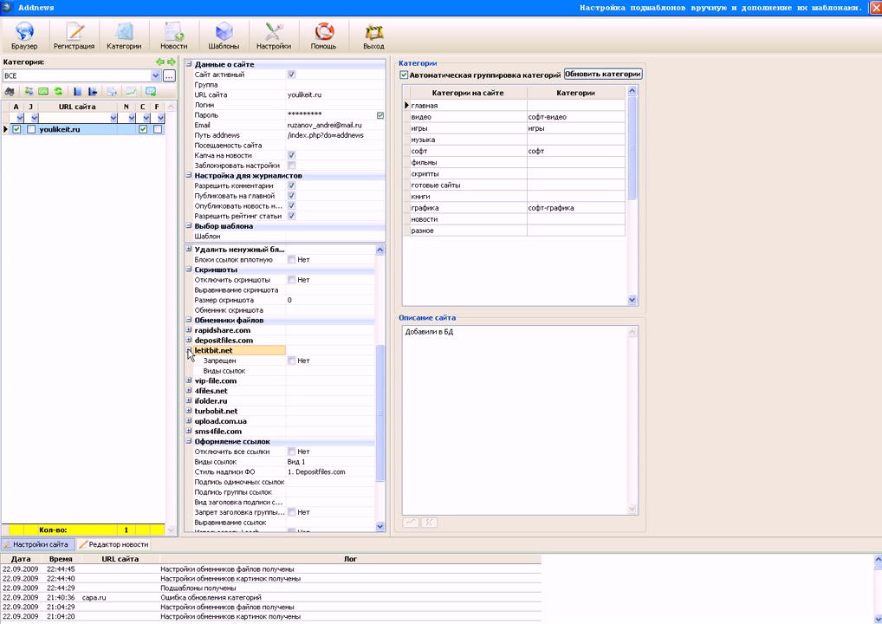
{"action": "left_click", "coordinate": [292, 362]}
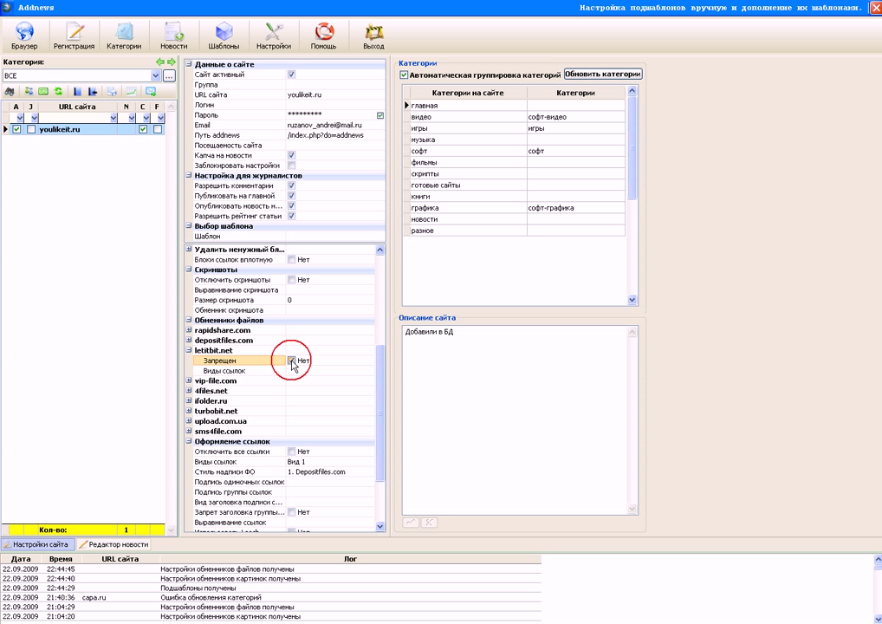
{"action": "left_click", "coordinate": [292, 361]}
{"action": "left_click", "coordinate": [188, 351]}
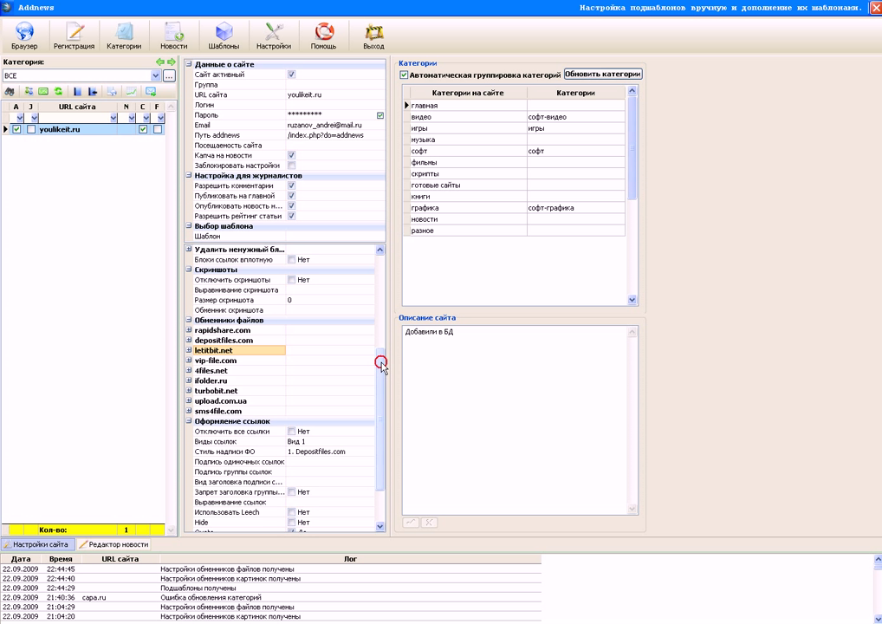
Try turning on Отключить все ссылки in the link formatting settings, and switch it back to Нет.
{"action": "left_click_drag", "start_coordinate": [380, 356], "coordinate": [384, 411]}
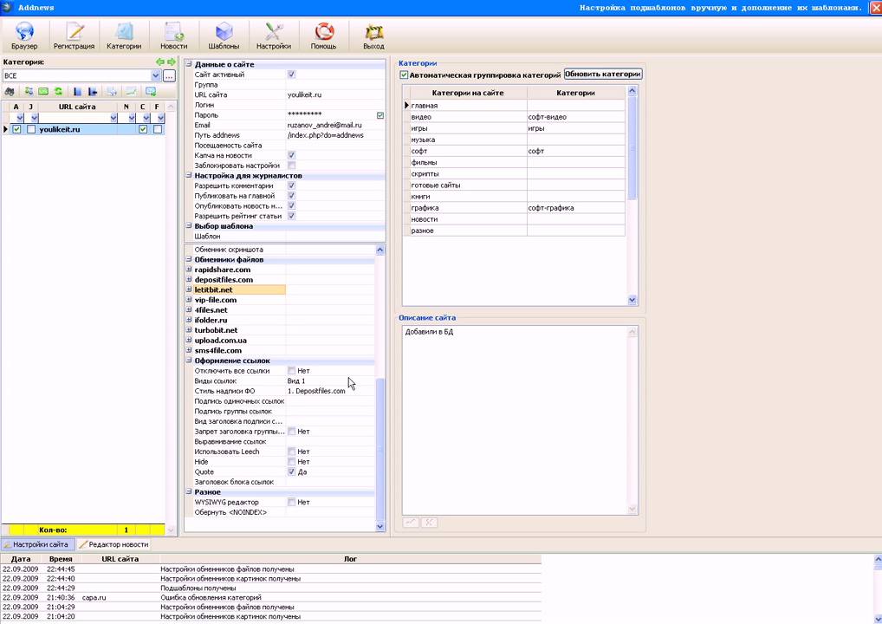
{"action": "mouse_move", "coordinate": [336, 372]}
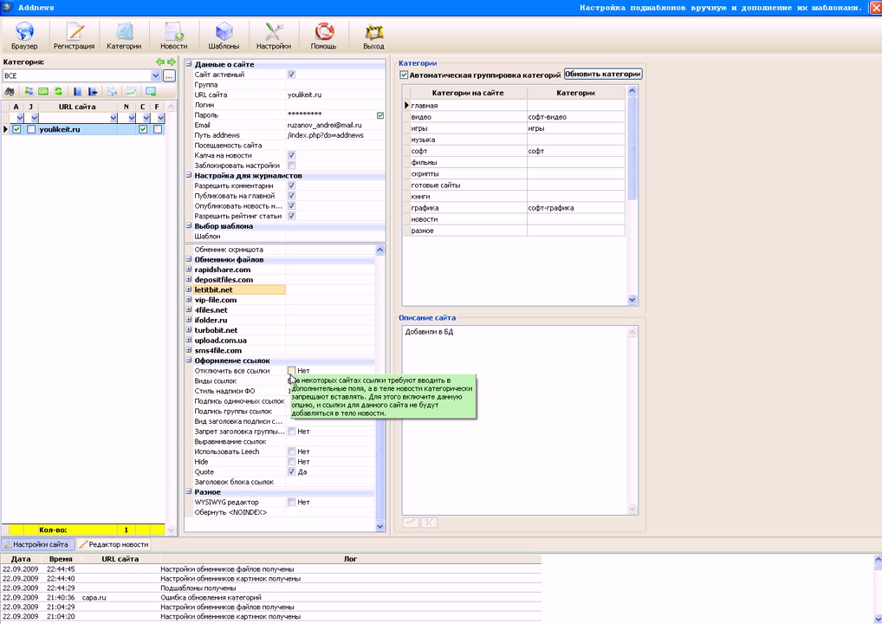
{"action": "left_click", "coordinate": [291, 371]}
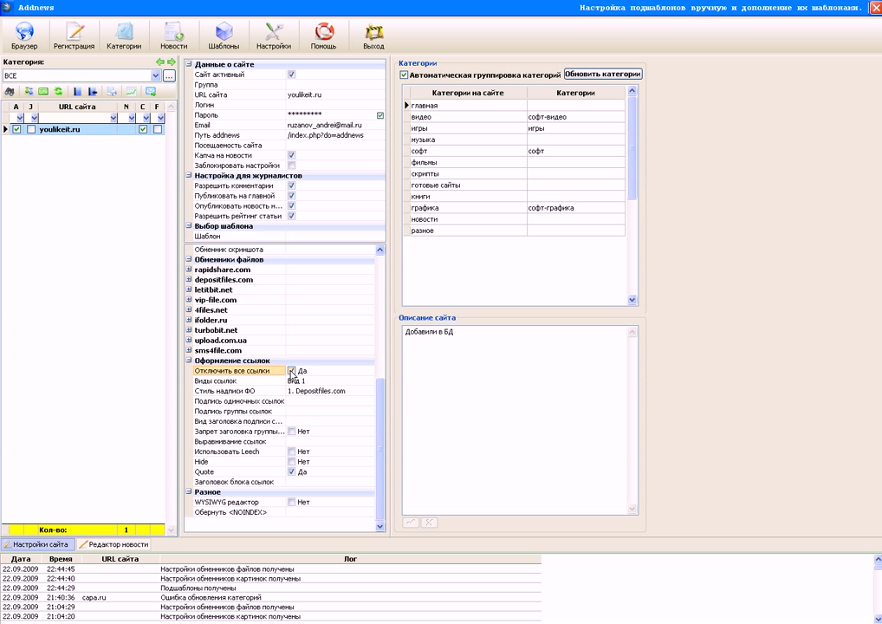
{"action": "left_click", "coordinate": [291, 371]}
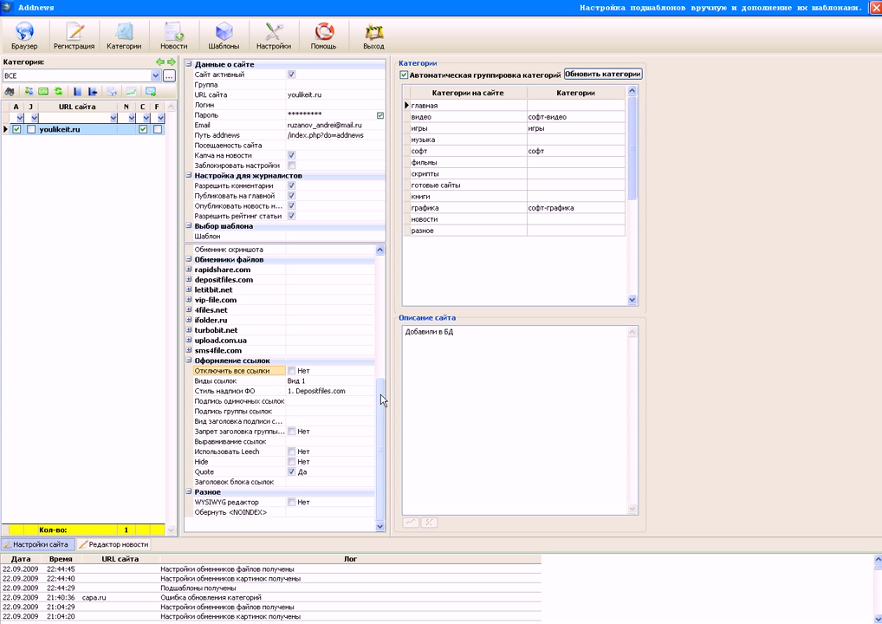
Look through the link type (Виды ссылок) choices in the link formatting settings.
{"action": "left_click", "coordinate": [371, 383]}
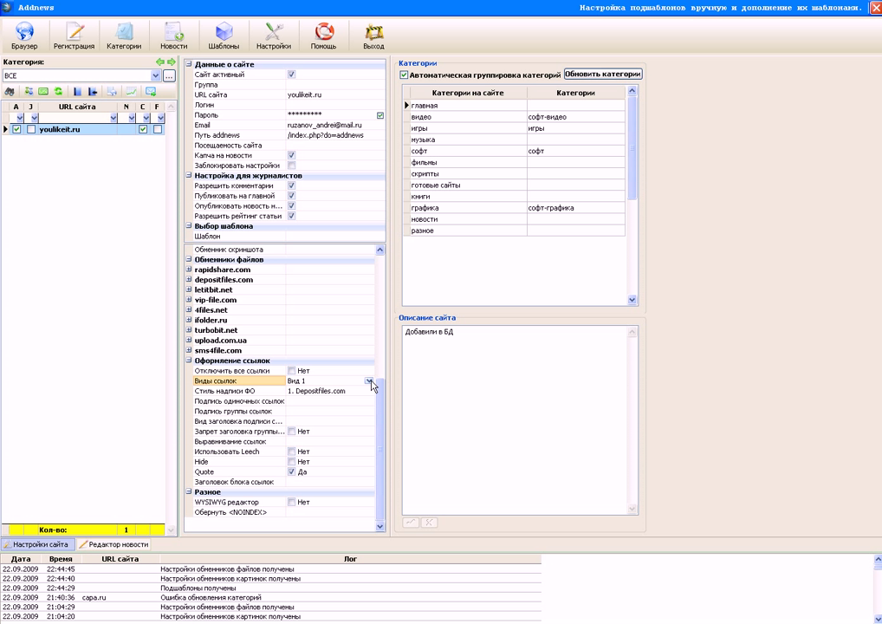
{"action": "left_click", "coordinate": [369, 381]}
{"action": "left_click", "coordinate": [371, 383]}
{"action": "left_click", "coordinate": [294, 471]}
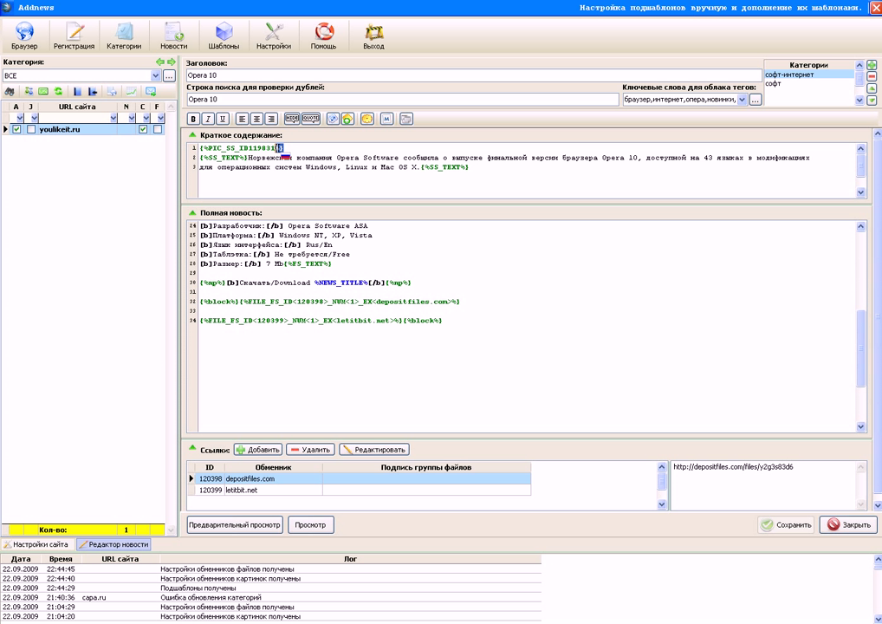
Highlight the picture variable {%PIC_SS_ID119831%} in the news short content and return to the short news settings of the site.
{"action": "left_click_drag", "start_coordinate": [285, 147], "coordinate": [195, 148]}
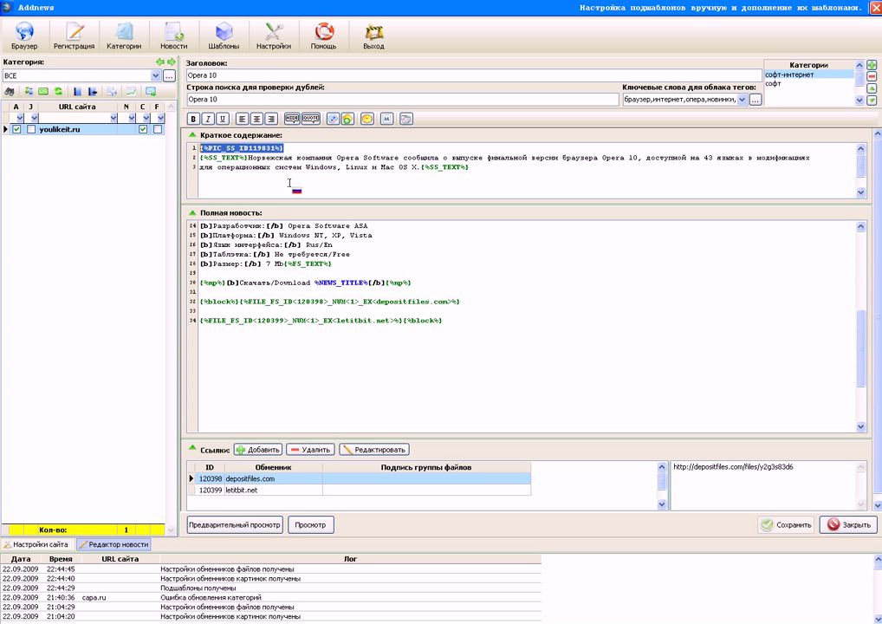
{"action": "left_click", "coordinate": [35, 544]}
{"action": "scroll", "coordinate": [373, 286], "scroll_direction": "up", "scroll_amount": 7}
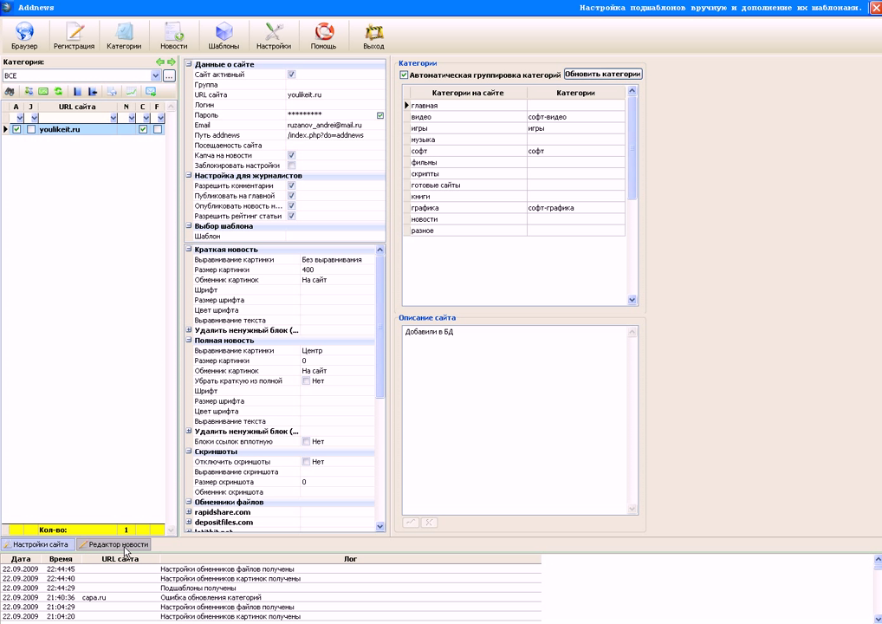
Open the templates list and start a new template named link.
{"action": "left_click", "coordinate": [219, 36]}
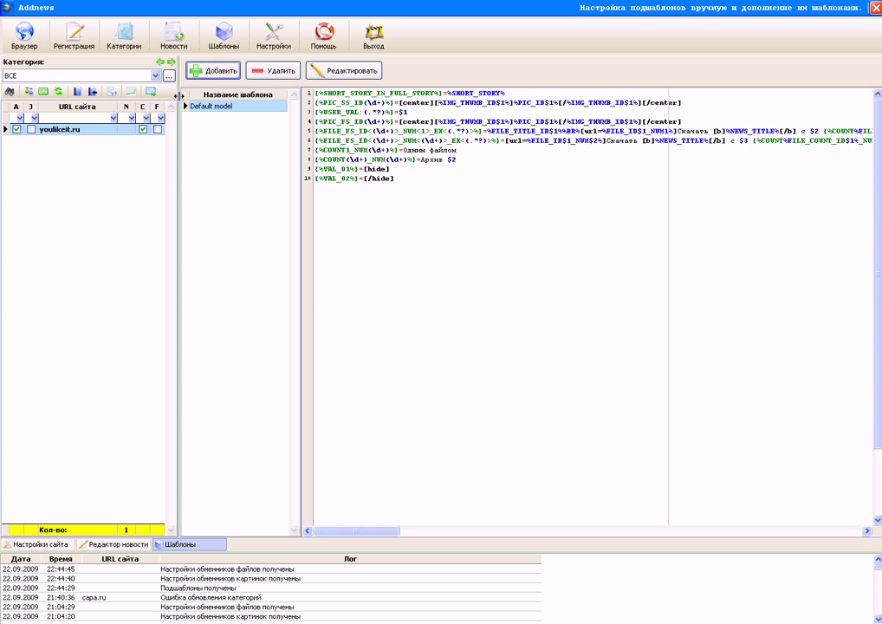
{"action": "left_click", "coordinate": [216, 69]}
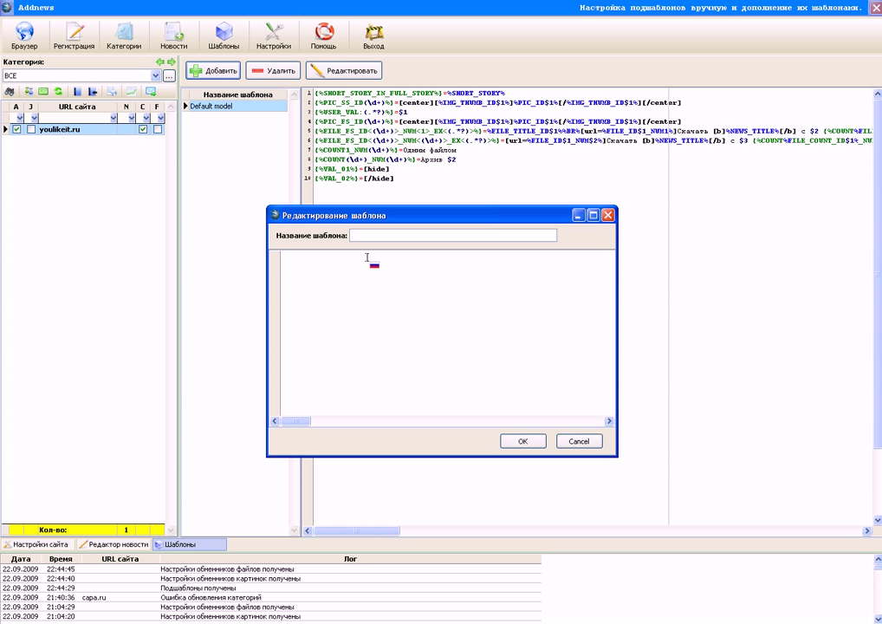
{"action": "type", "text": "А"}
{"action": "key", "text": "BackSpace"}
{"action": "type", "text": "дш"}
{"action": "key", "text": "BackSpace"}
{"action": "key", "text": "BackSpace"}
{"action": "key", "text": "alt+shift"}
{"action": "type", "text": "link"}
Enter {%link_1%}=[link] as the first line of the new template and begin a second line.
{"action": "left_click", "coordinate": [369, 258]}
{"action": "type", "text": "{}"}
{"action": "type", "text": "%%"}
{"action": "type", "text": "li"}
{"action": "type", "text": "nk_1"}
{"action": "type", "text": "="}
{"action": "type", "text": "[link]"}
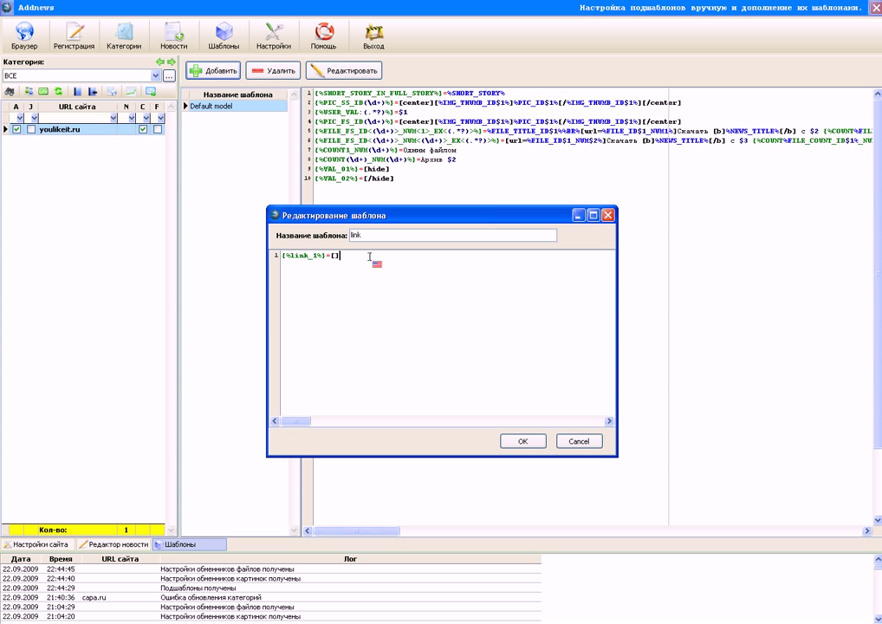
{"action": "key", "text": "Return"}
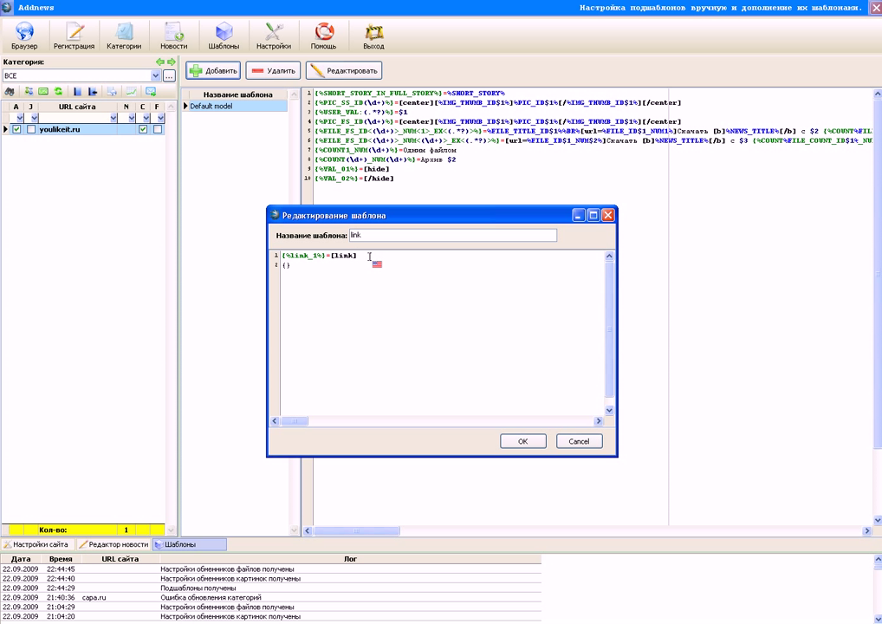
Enter {%link_2%}=[/link] as the second line, save the template, and select link in the template list to check its lines.
{"action": "type", "text": "{%l"}
{"action": "type", "text": "lin"}
{"action": "type", "text": "k"}
{"action": "type", "text": "_2%}="}
{"action": "key", "text": "End"}
{"action": "type", "text": "=[]/link"}
{"action": "left_click", "coordinate": [520, 442]}
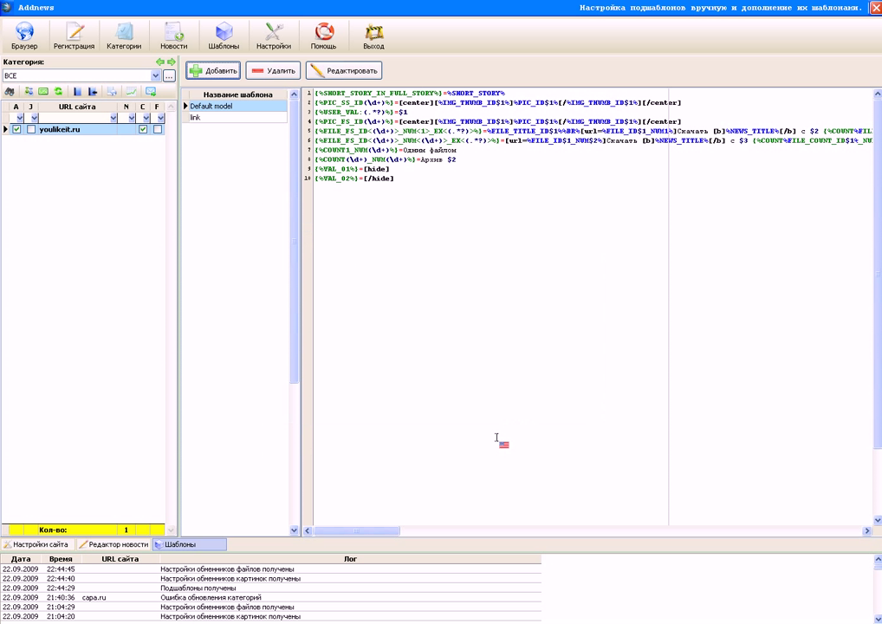
{"action": "left_click", "coordinate": [243, 118]}
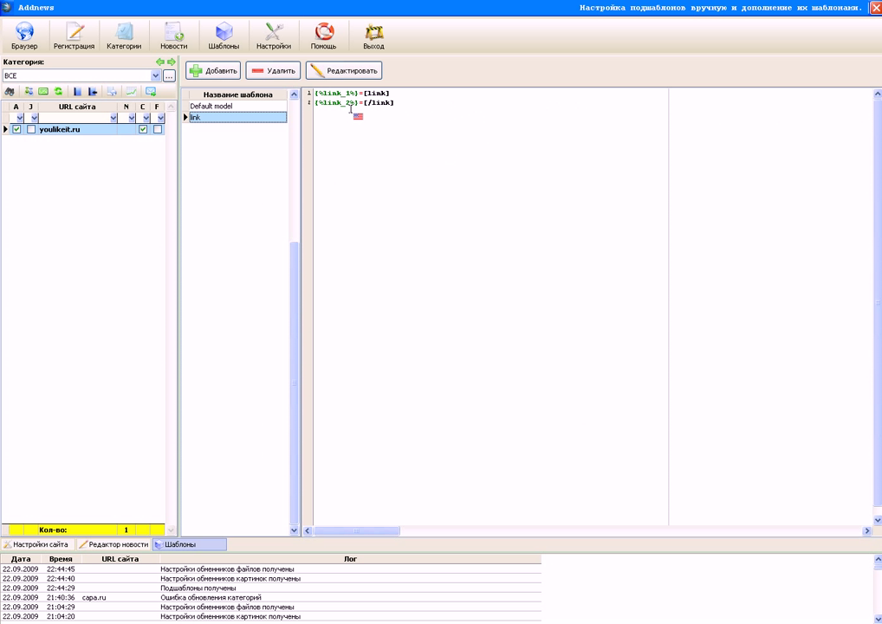
{"action": "left_click_drag", "start_coordinate": [397, 103], "coordinate": [309, 97]}
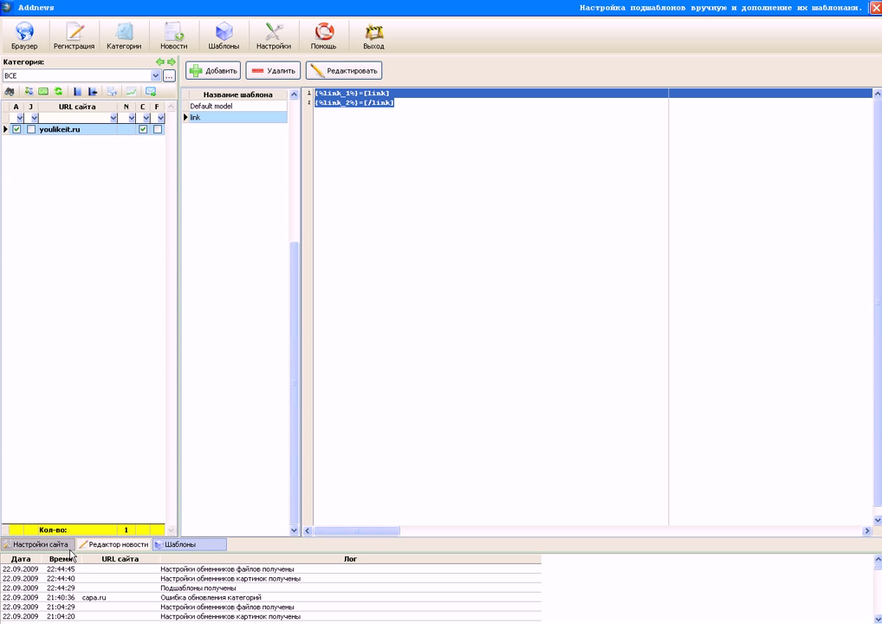
In the news editor, wrap the short content's picture variable {%PIC_SS_ID119831%} in {%link_1%} and {%link_2%}.
{"action": "left_click", "coordinate": [104, 544]}
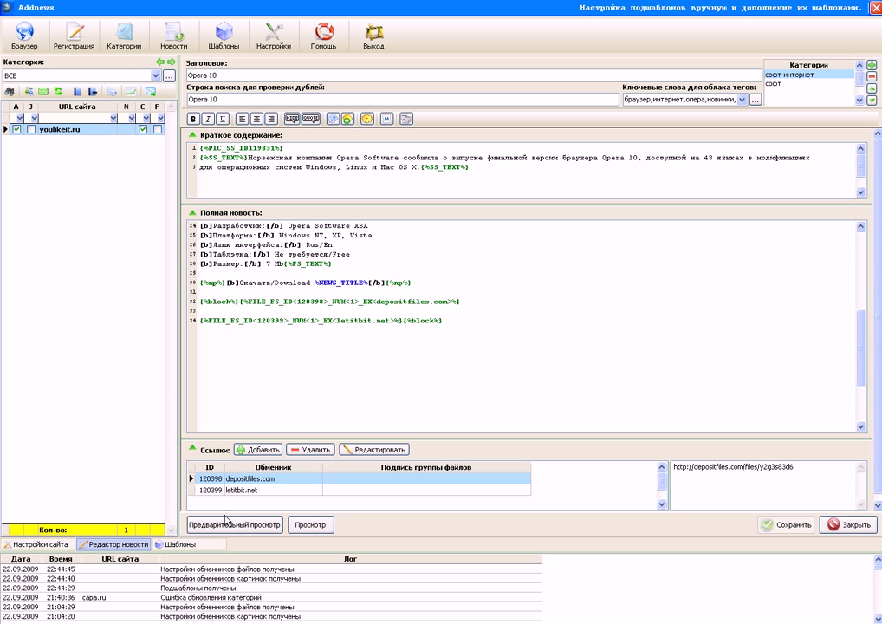
{"action": "type", "text": "{%link_1%}"}
{"action": "left_click", "coordinate": [330, 152]}
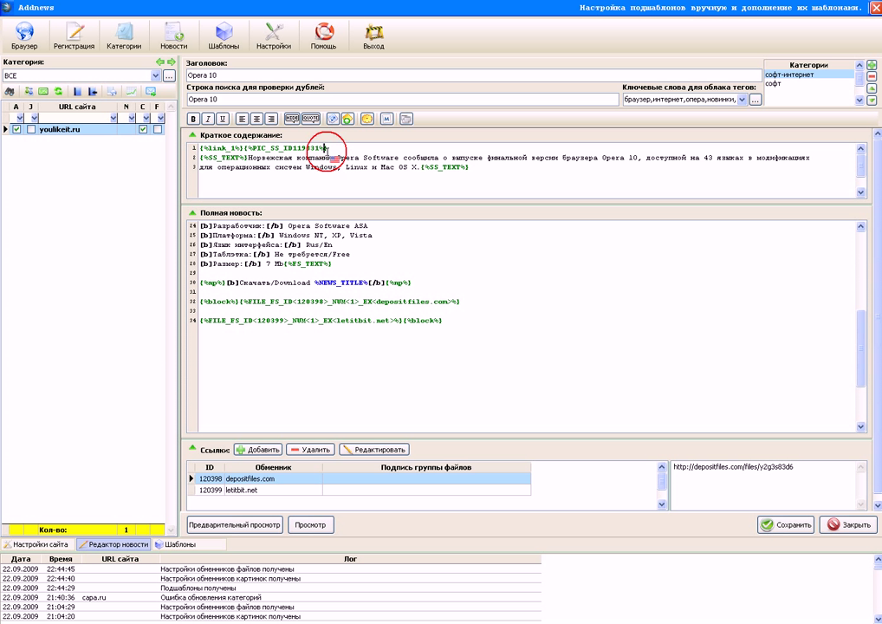
{"action": "type", "text": "{%link_1%}"}
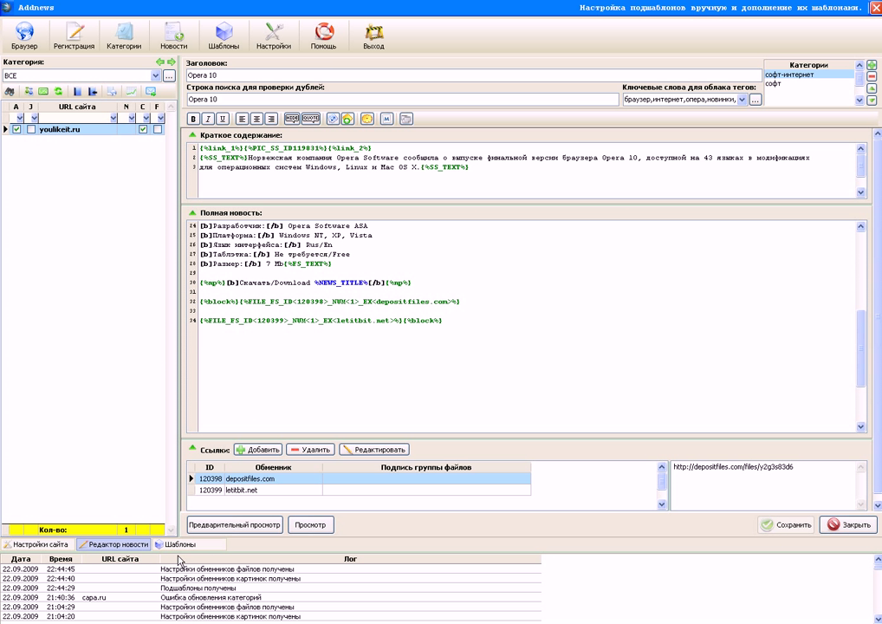
Open the preliminary preview of the Opera 10 news and choose link as its template (Шаблон).
{"action": "left_click", "coordinate": [235, 525]}
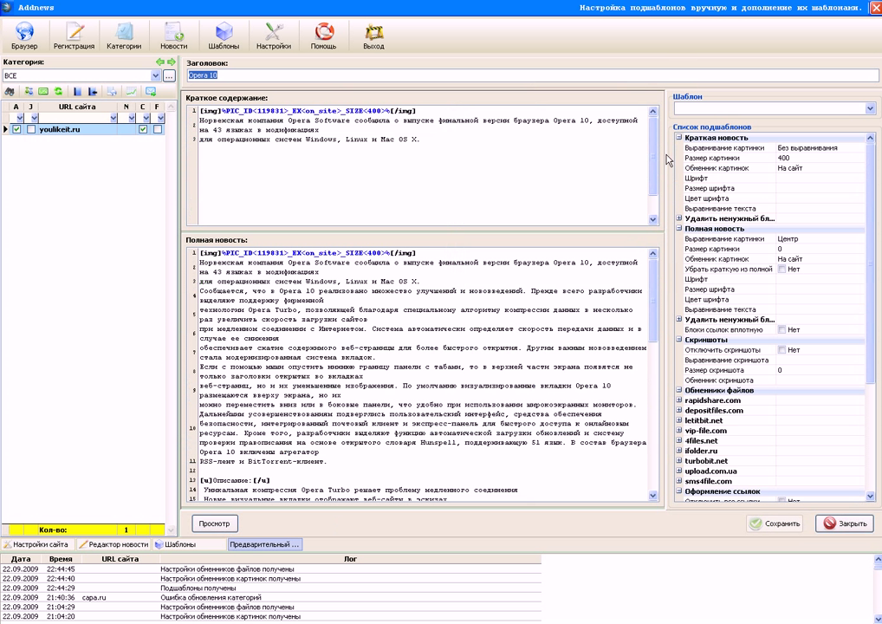
{"action": "left_click", "coordinate": [869, 108]}
{"action": "left_click", "coordinate": [862, 128]}
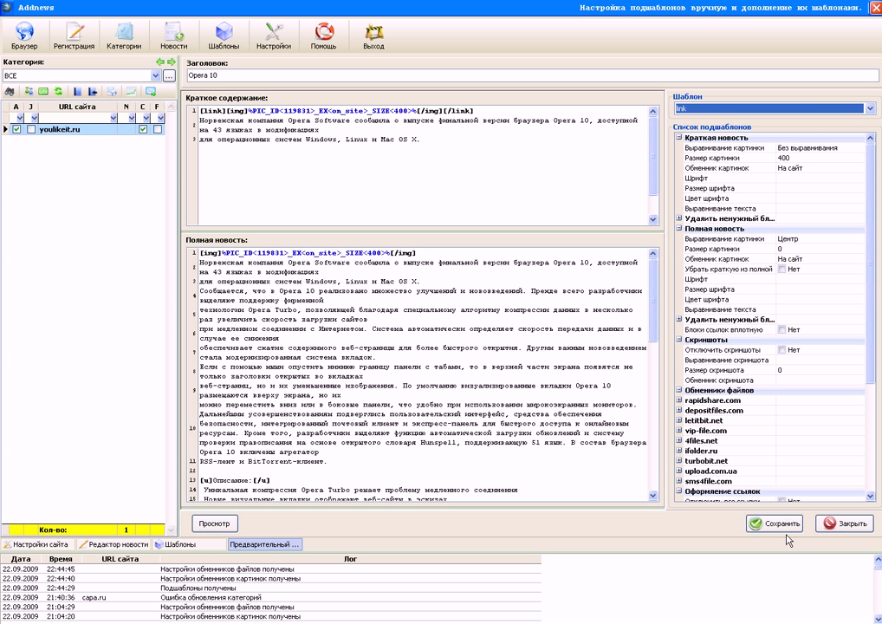
Save the link template choice and check the [link] and [/link] tags around the short content's picture.
{"action": "left_click", "coordinate": [237, 122]}
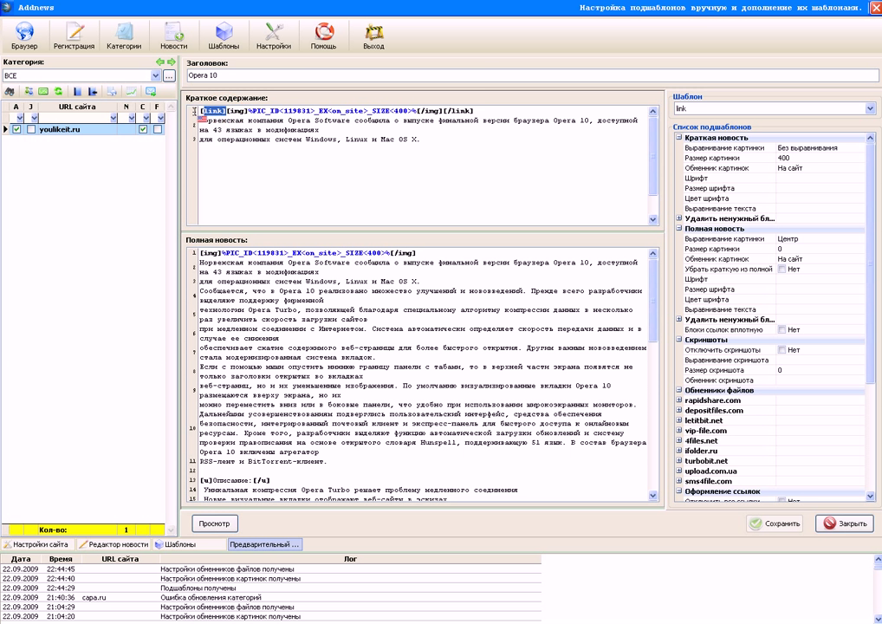
{"action": "left_click_drag", "start_coordinate": [199, 111], "coordinate": [227, 111]}
{"action": "left_click", "coordinate": [478, 111]}
{"action": "left_click_drag", "start_coordinate": [479, 111], "coordinate": [447, 111]}
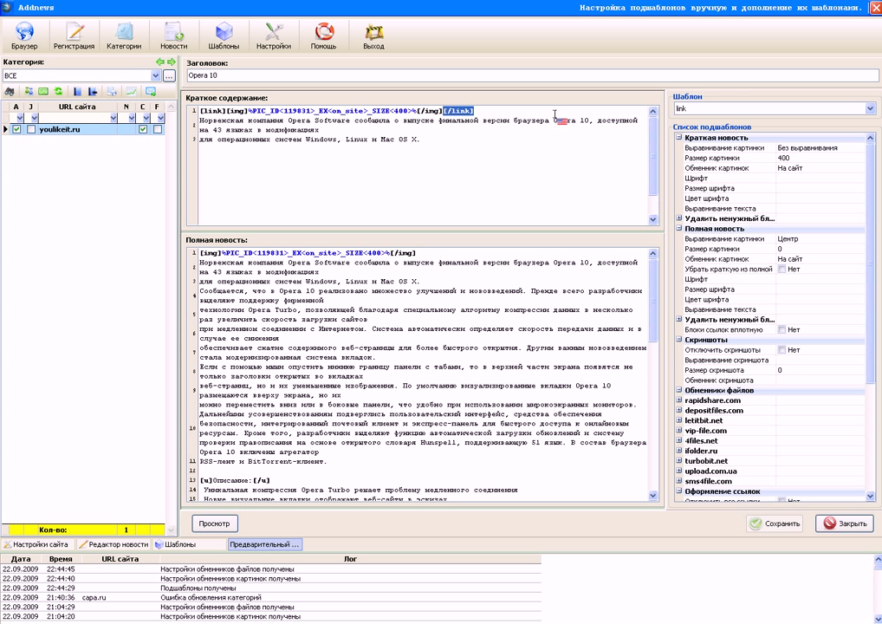
Choose Default model as the preview's template and check the tags around the short content's picture for comparison.
{"action": "left_click", "coordinate": [869, 108]}
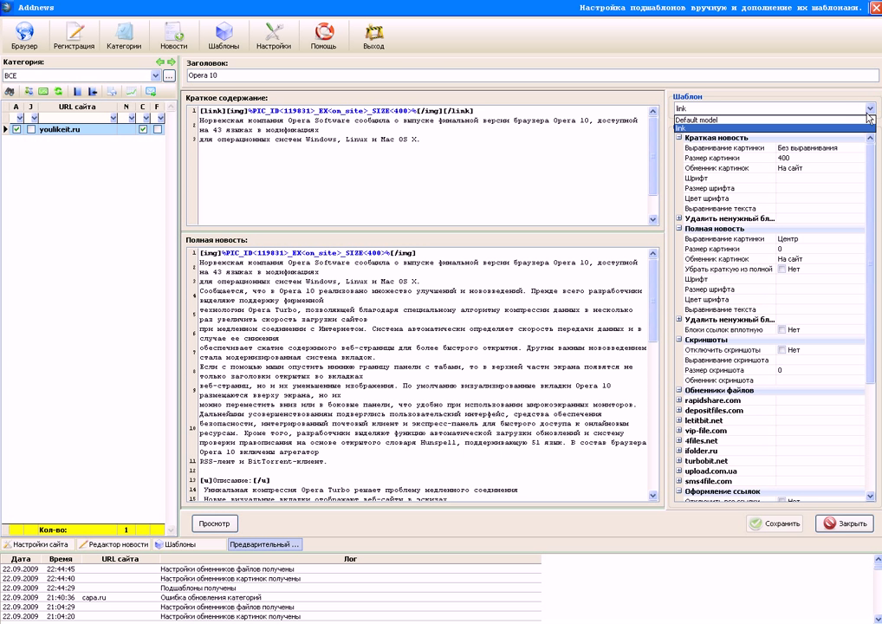
{"action": "left_click", "coordinate": [698, 120]}
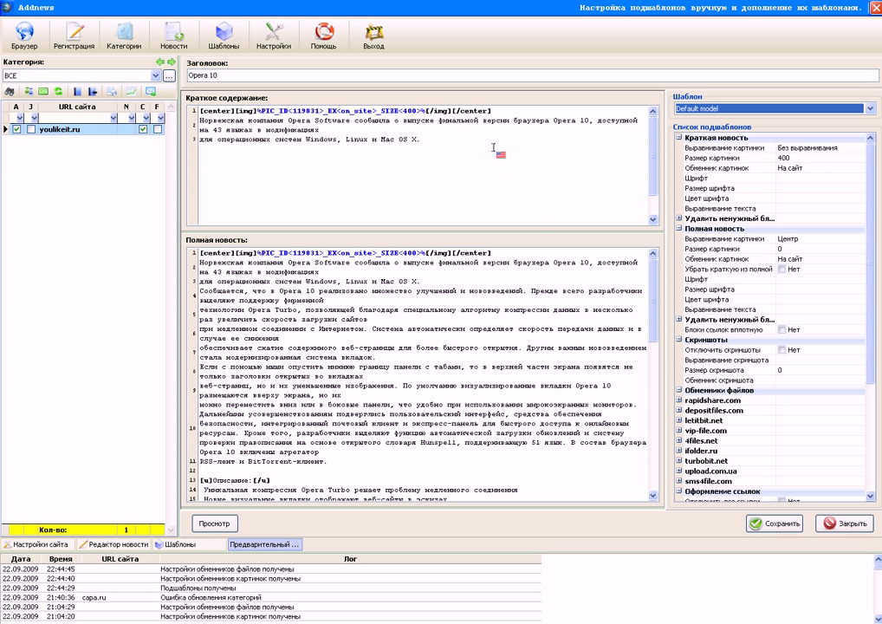
{"action": "left_click_drag", "start_coordinate": [509, 111], "coordinate": [121, 88]}
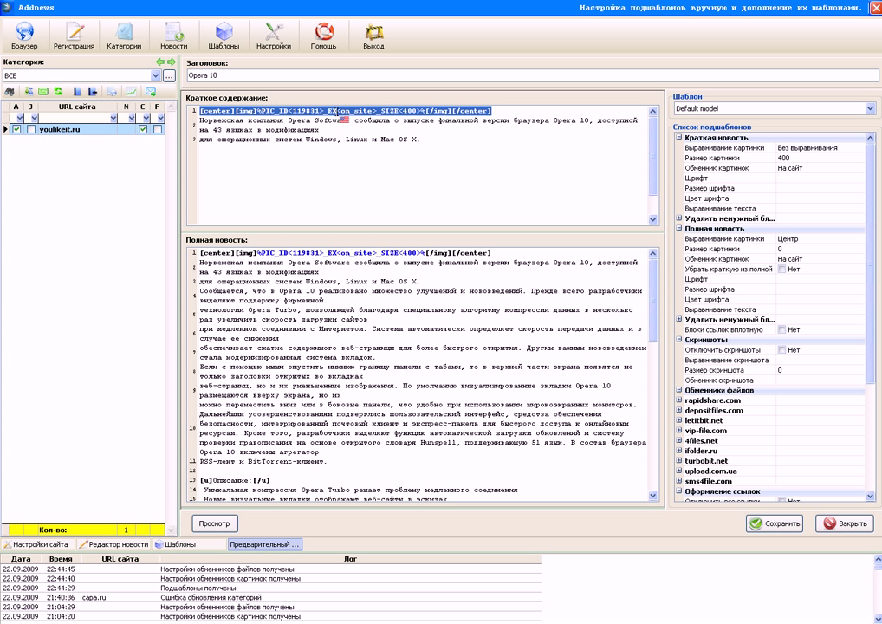
{"action": "left_click", "coordinate": [871, 109]}
{"action": "left_click", "coordinate": [862, 122]}
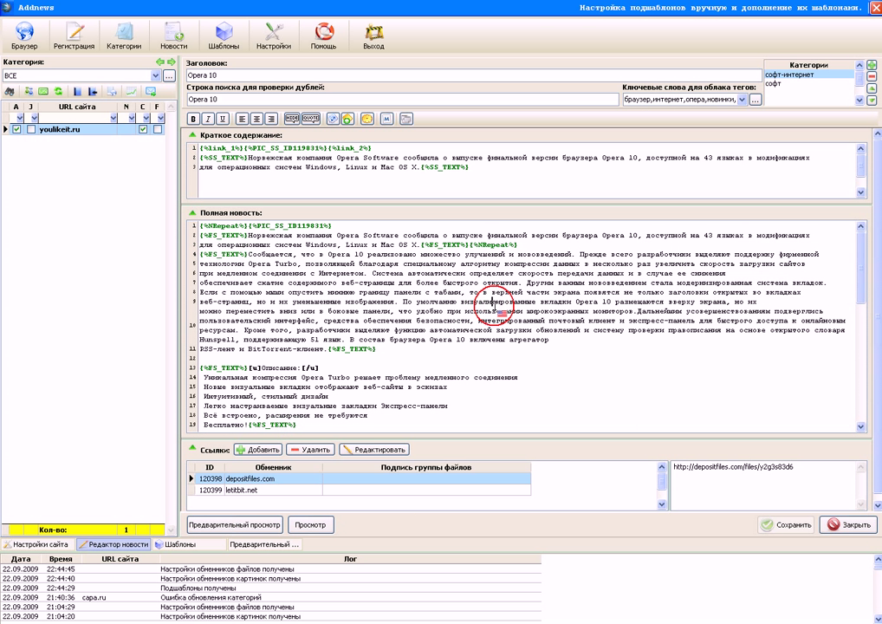
In the news editor, examine the full news's text blocks, from the introduction to the specification lines between Год выпуска and Размер.
{"action": "scroll", "coordinate": [475, 303], "scroll_direction": "down", "scroll_amount": 2}
{"action": "scroll", "coordinate": [492, 302], "scroll_direction": "up", "scroll_amount": 3}
{"action": "left_click", "coordinate": [382, 349]}
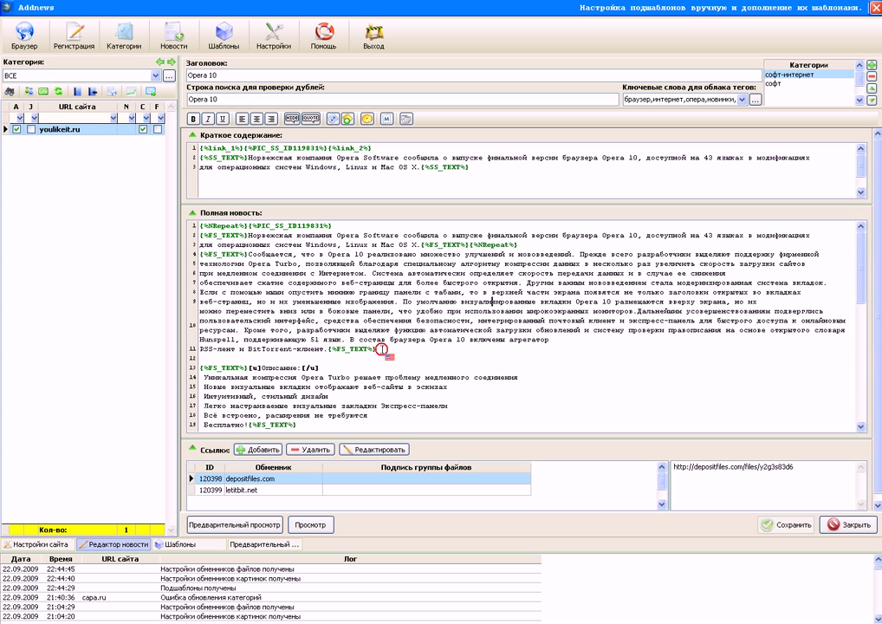
{"action": "left_click_drag", "start_coordinate": [381, 349], "coordinate": [194, 229]}
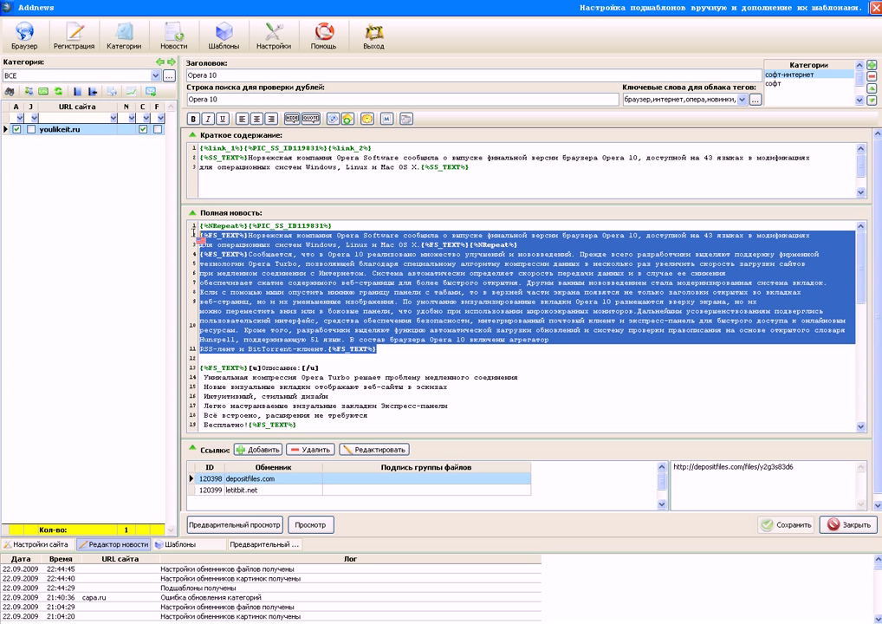
{"action": "left_click", "coordinate": [338, 274]}
{"action": "left_click_drag", "start_coordinate": [398, 349], "coordinate": [194, 235]}
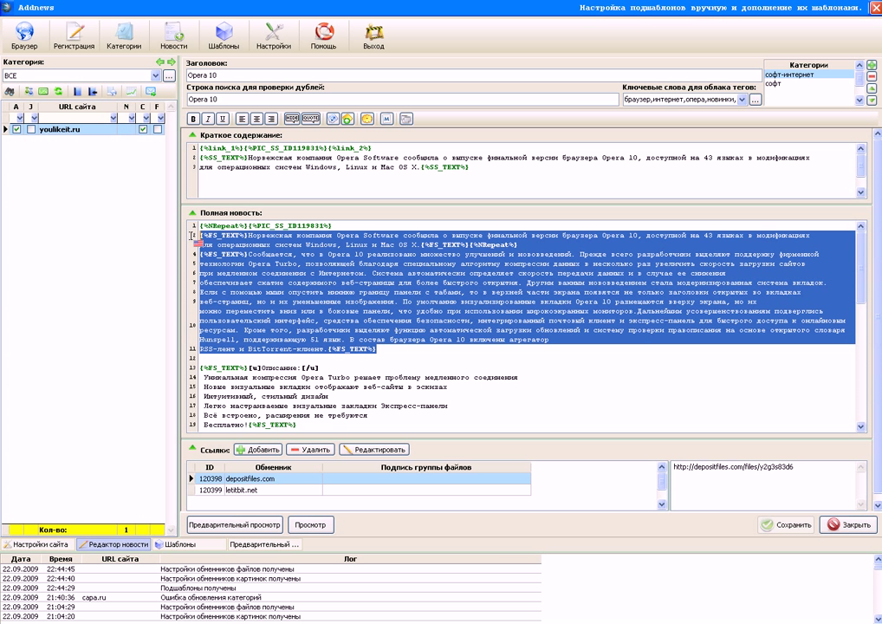
{"action": "left_click", "coordinate": [430, 367]}
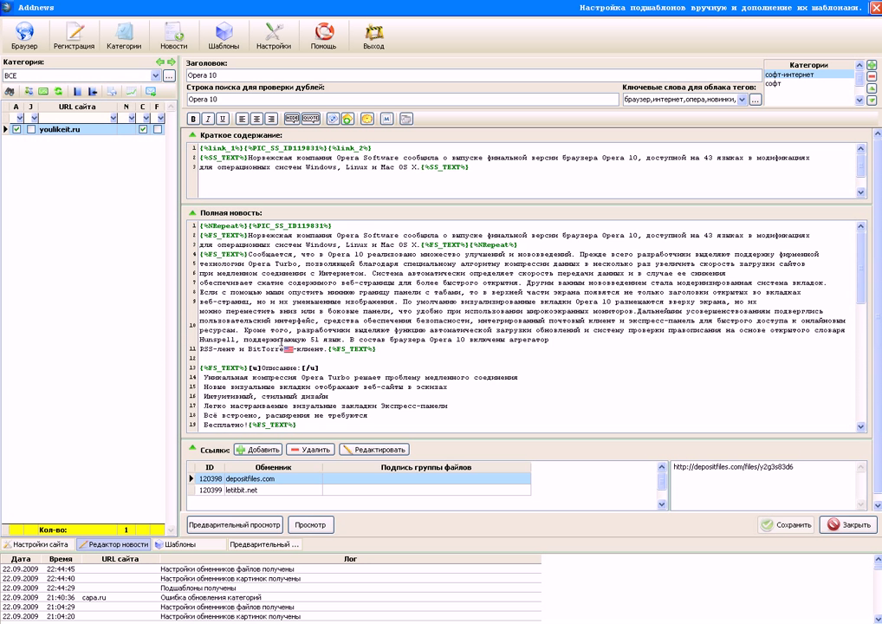
{"action": "scroll", "coordinate": [379, 368], "scroll_direction": "down", "scroll_amount": 5}
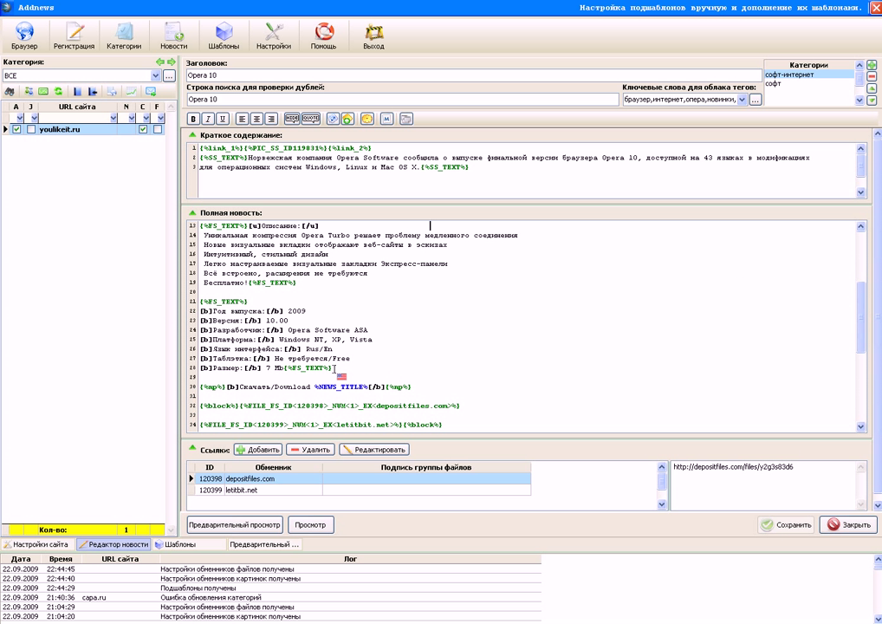
{"action": "left_click_drag", "start_coordinate": [334, 370], "coordinate": [191, 311]}
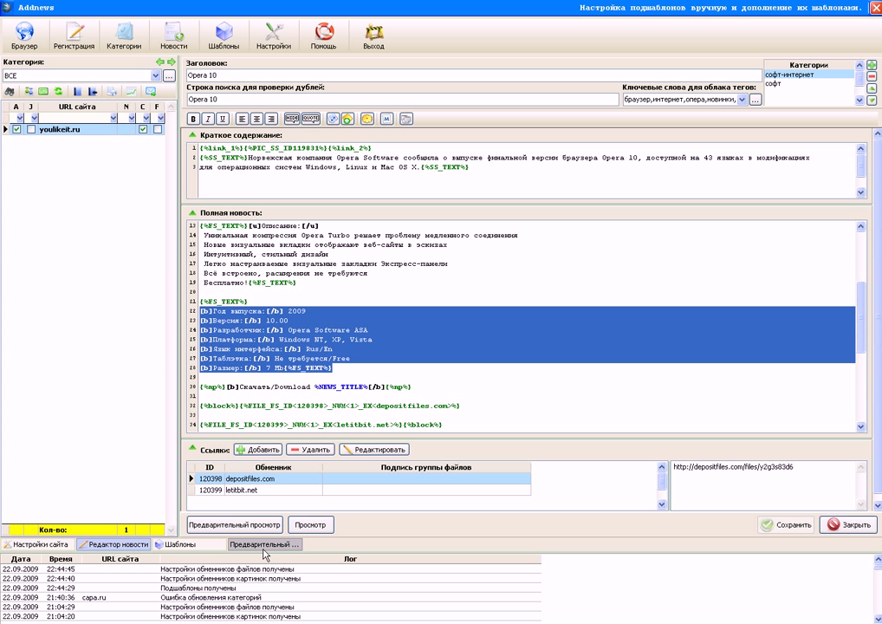
Add a template named Left with the lines {%left_1%}=[left] and {%left_2%}=[/left], and save it.
{"action": "left_click", "coordinate": [186, 544]}
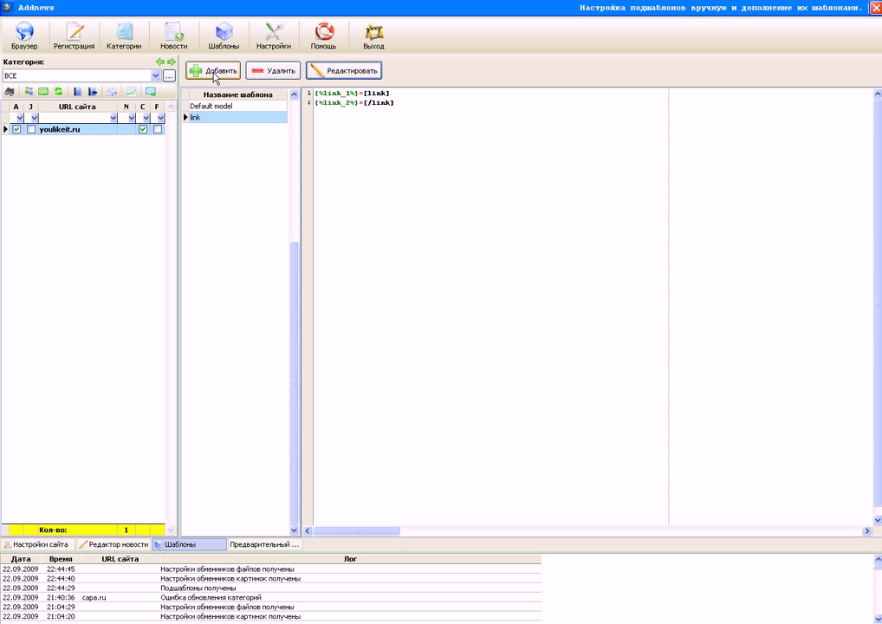
{"action": "left_click", "coordinate": [221, 75]}
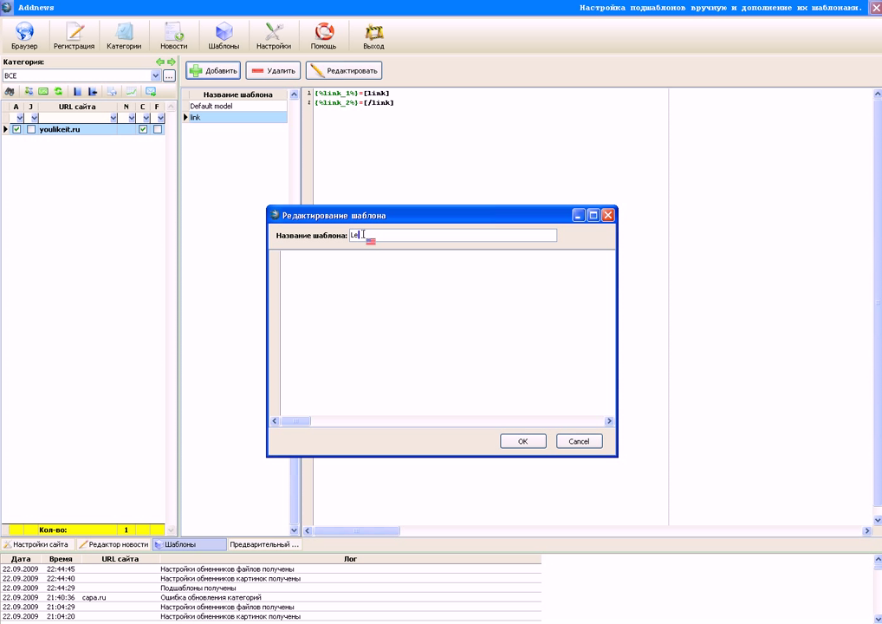
{"action": "left_click", "coordinate": [368, 280]}
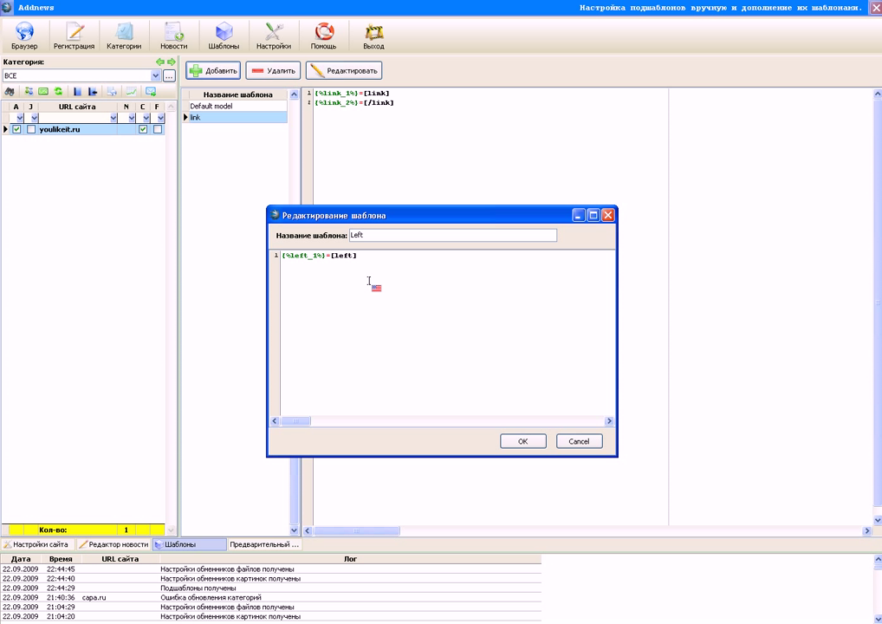
{"action": "key", "text": "Return"}
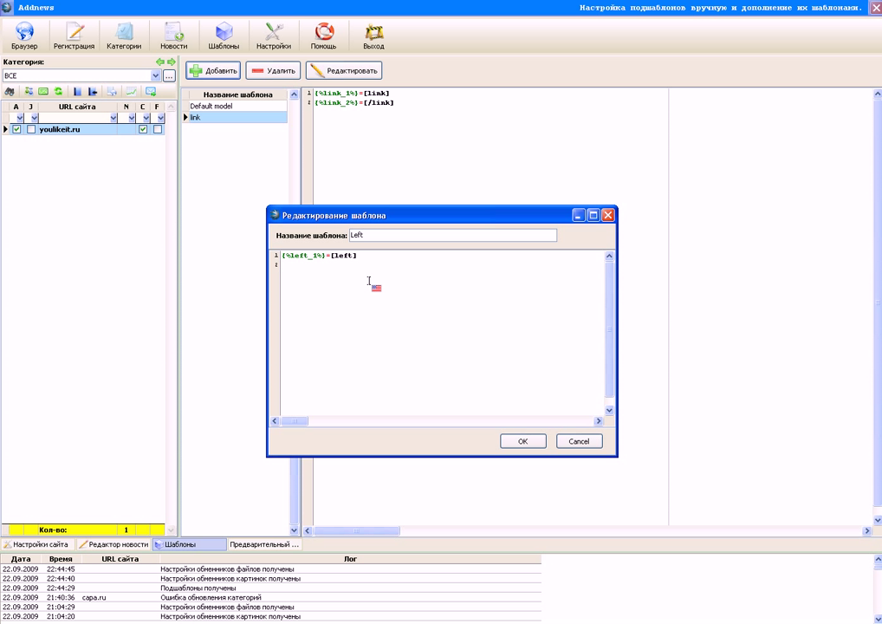
{"action": "type", "text": "{%left_2%}=("}
{"action": "left_click", "coordinate": [523, 441]}
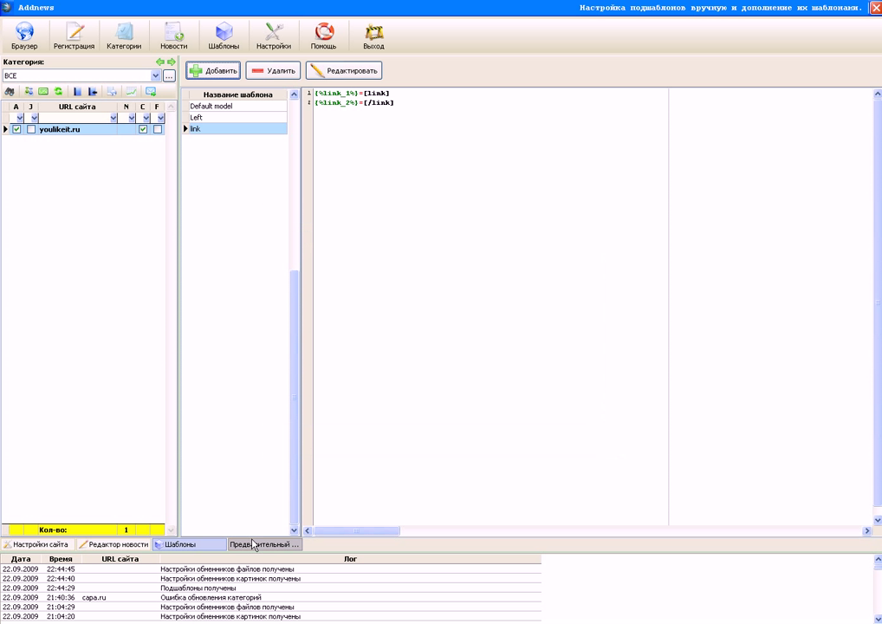
In the news editor, insert {%left_1%} after the {%FS_TEXT%} variable just above the Год выпуска line of the full news.
{"action": "left_click", "coordinate": [113, 544]}
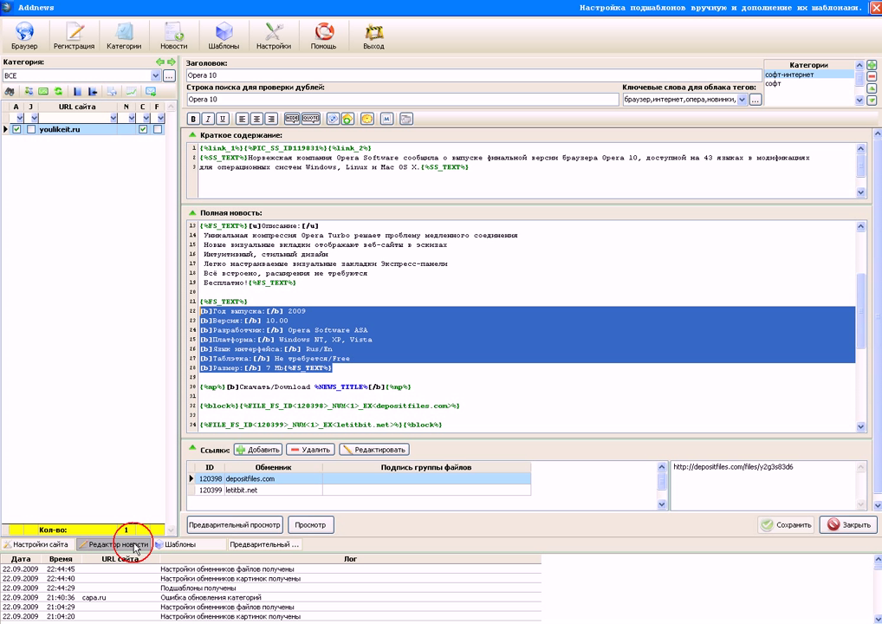
{"action": "left_click", "coordinate": [377, 367]}
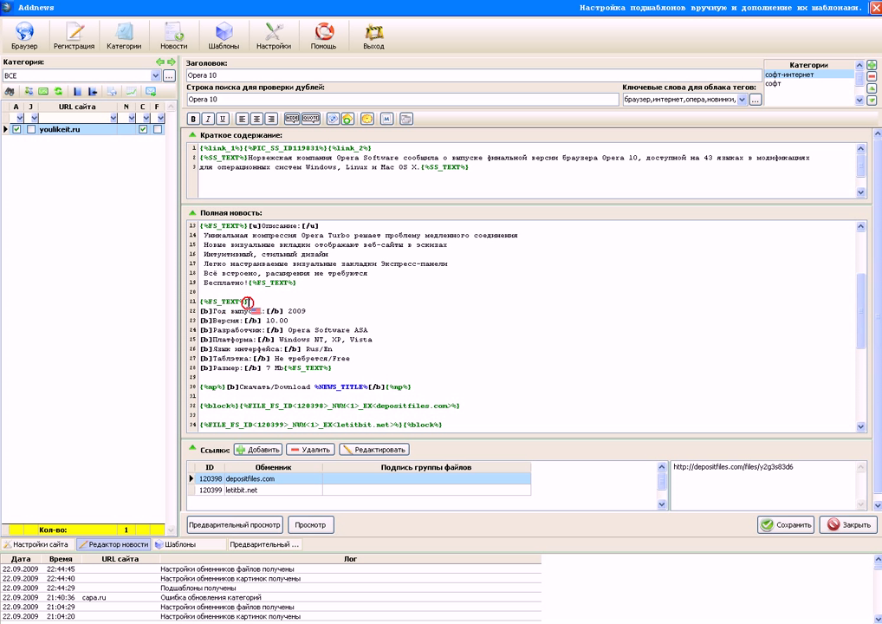
{"action": "left_click", "coordinate": [251, 301]}
{"action": "type", "text": "{%left_1%}"}
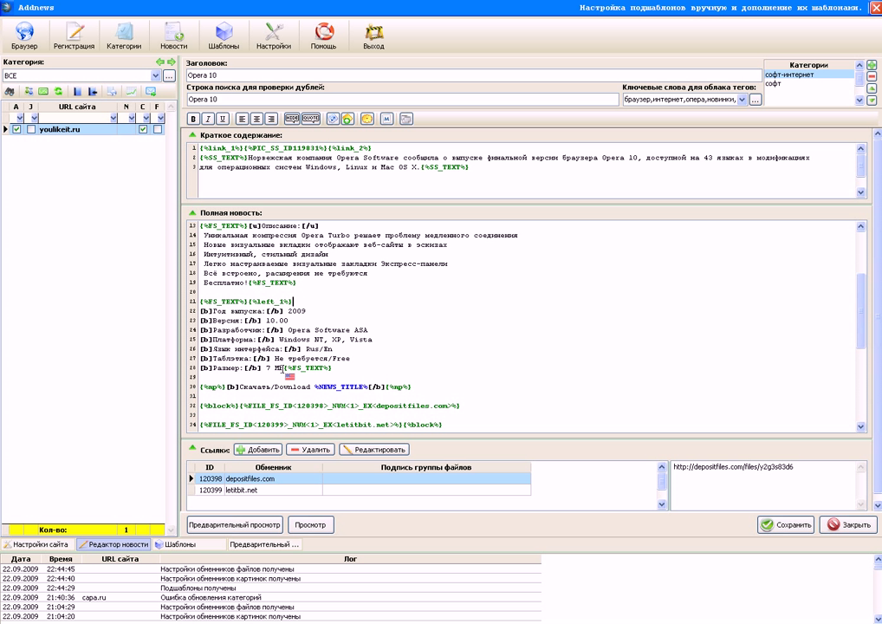
Insert {%left_2%} after 7 Mb on the full news's Размер line and save the news.
{"action": "left_click", "coordinate": [285, 368]}
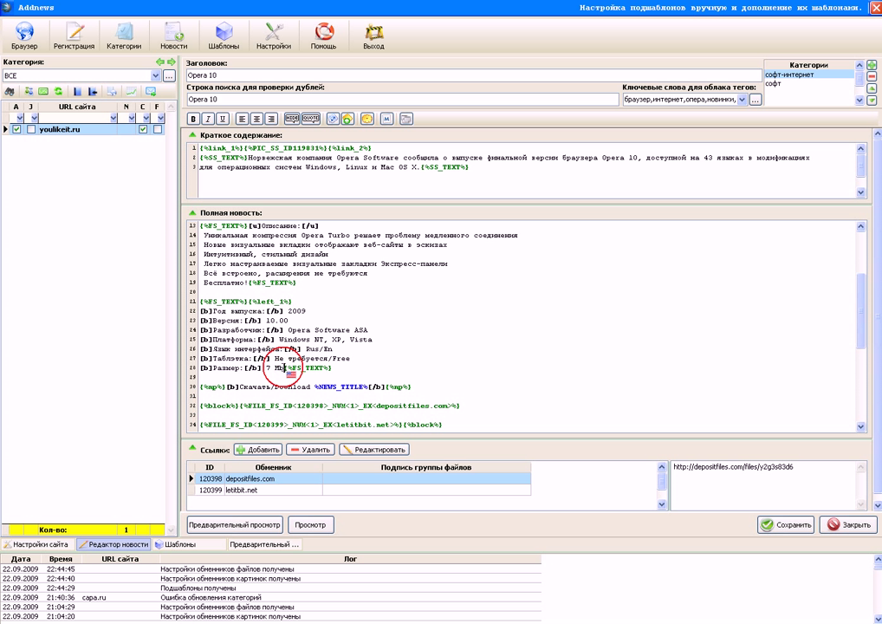
{"action": "type", "text": "{%left_1%}"}
{"action": "left_click", "coordinate": [319, 370]}
{"action": "key", "text": "BackSpace"}
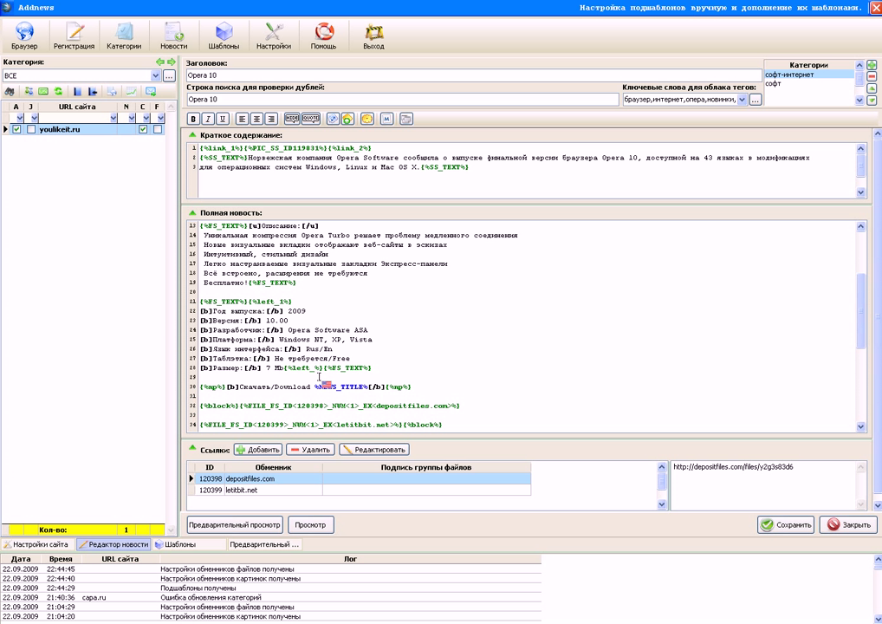
{"action": "type", "text": "2"}
{"action": "left_click", "coordinate": [786, 524]}
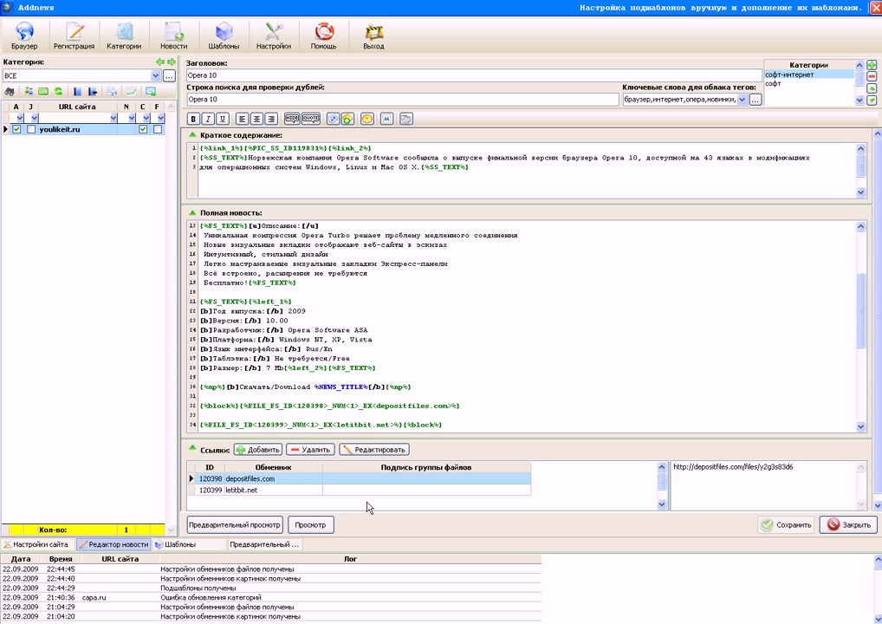
Open the preliminary preview with Left as the template and check the [left] and [/left] tags around the full news's specification lines.
{"action": "left_click", "coordinate": [234, 524]}
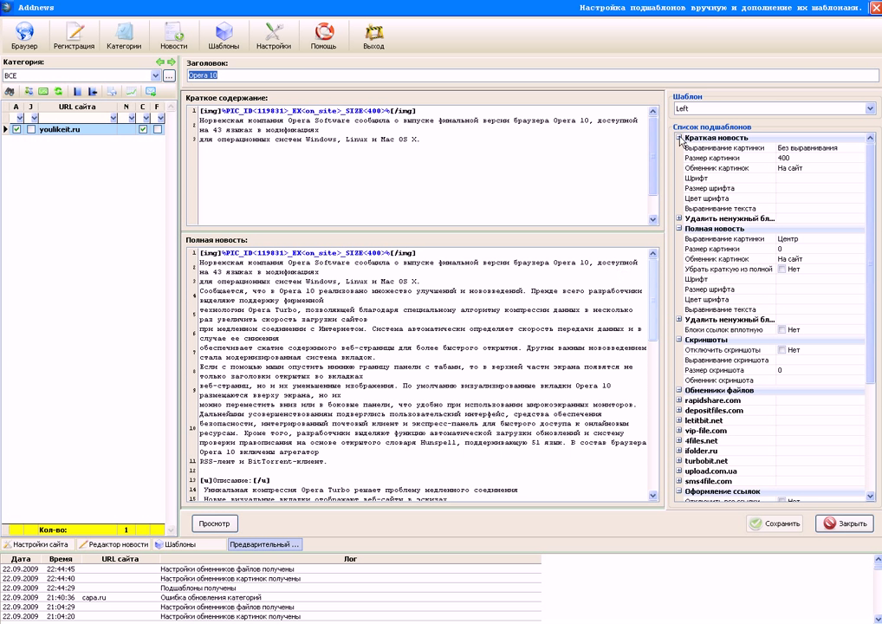
{"action": "left_click", "coordinate": [868, 108]}
{"action": "left_click", "coordinate": [857, 128]}
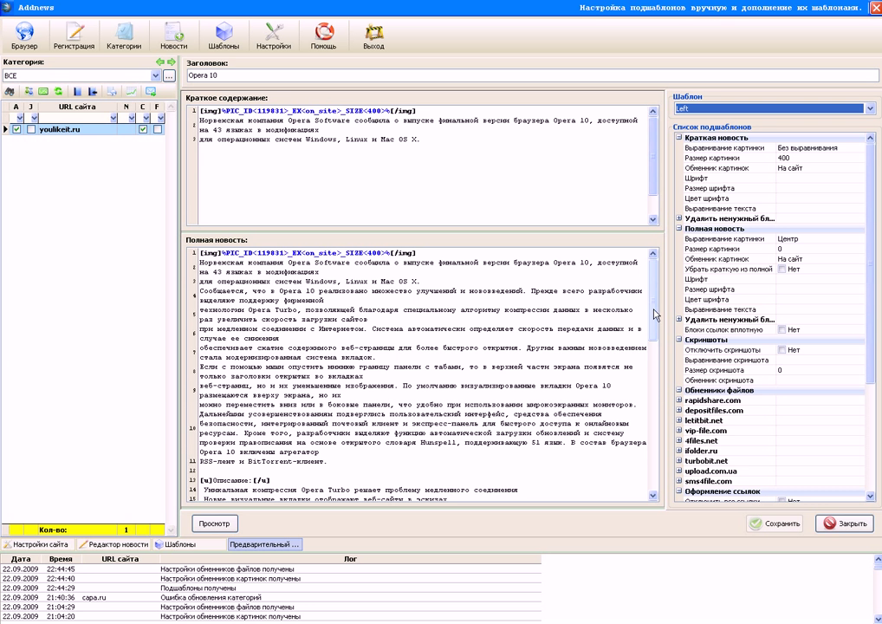
{"action": "left_click_drag", "start_coordinate": [656, 315], "coordinate": [654, 383]}
{"action": "left_click_drag", "start_coordinate": [200, 395], "coordinate": [331, 414]}
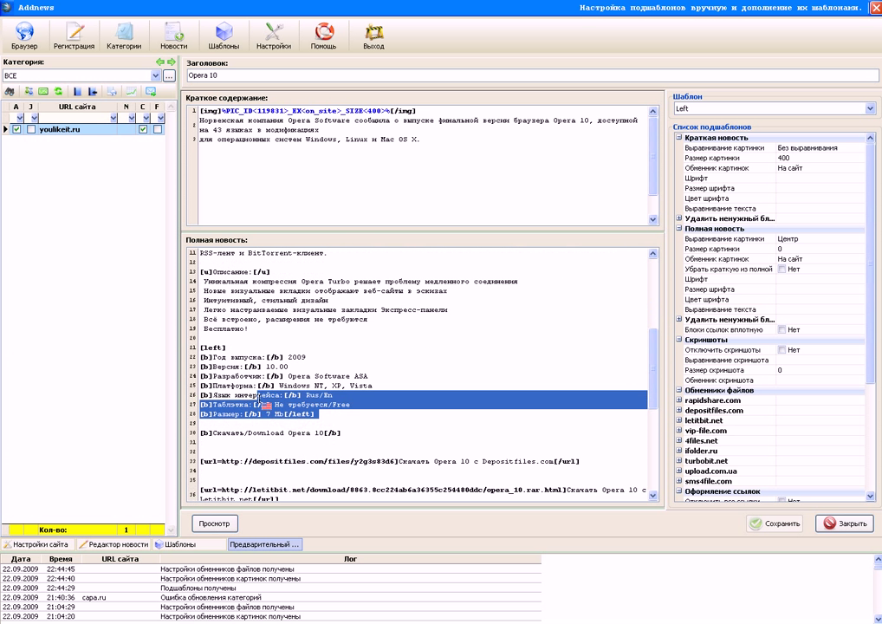
{"action": "left_click_drag", "start_coordinate": [265, 404], "coordinate": [202, 356]}
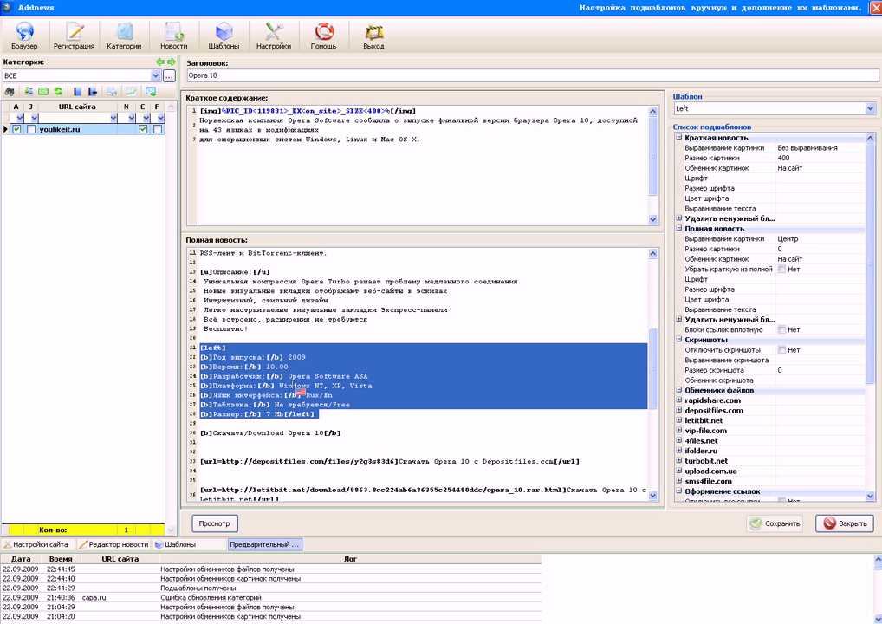
{"action": "left_click", "coordinate": [352, 417]}
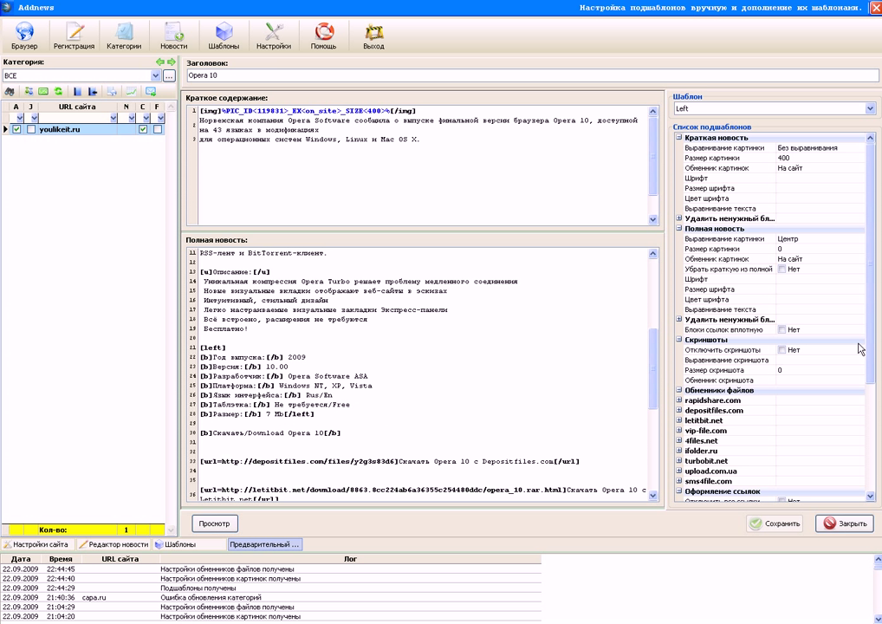
{"action": "mouse_move", "coordinate": [655, 392]}
{"action": "left_mouse_down"}
{"action": "mouse_move", "coordinate": [669, 333]}
{"action": "mouse_move", "coordinate": [669, 413]}
{"action": "mouse_move", "coordinate": [668, 325]}
{"action": "mouse_move", "coordinate": [667, 382]}
{"action": "left_mouse_up"}
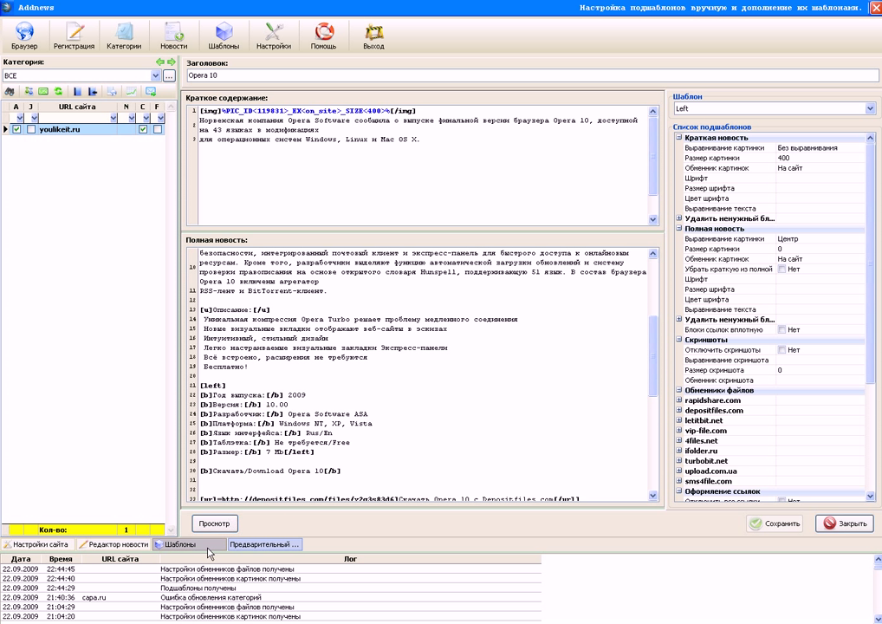
In the template list, compare the variable lines of the Left and link templates.
{"action": "left_click", "coordinate": [183, 544]}
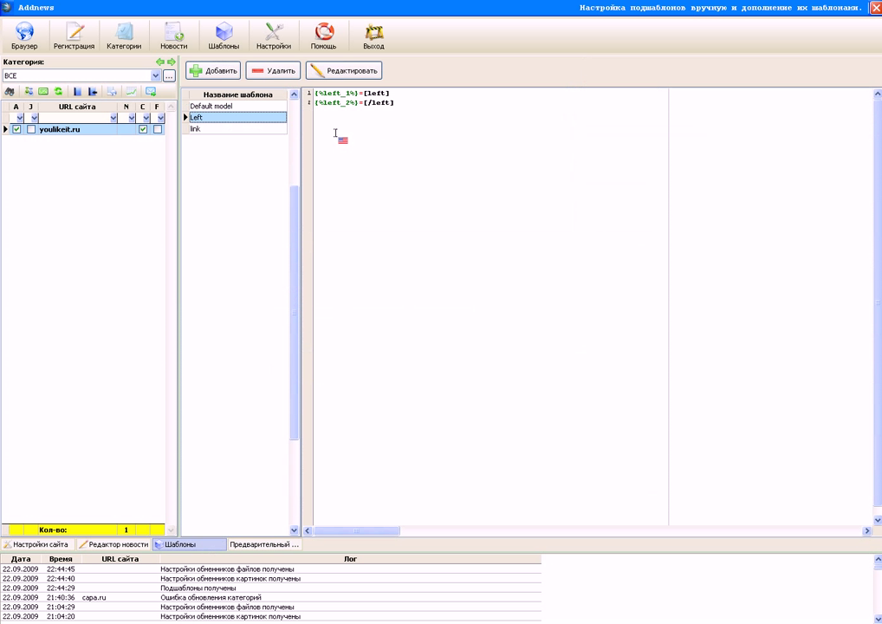
{"action": "left_click", "coordinate": [245, 129]}
{"action": "left_click", "coordinate": [246, 118]}
{"action": "left_click_drag", "start_coordinate": [403, 112], "coordinate": [315, 89]}
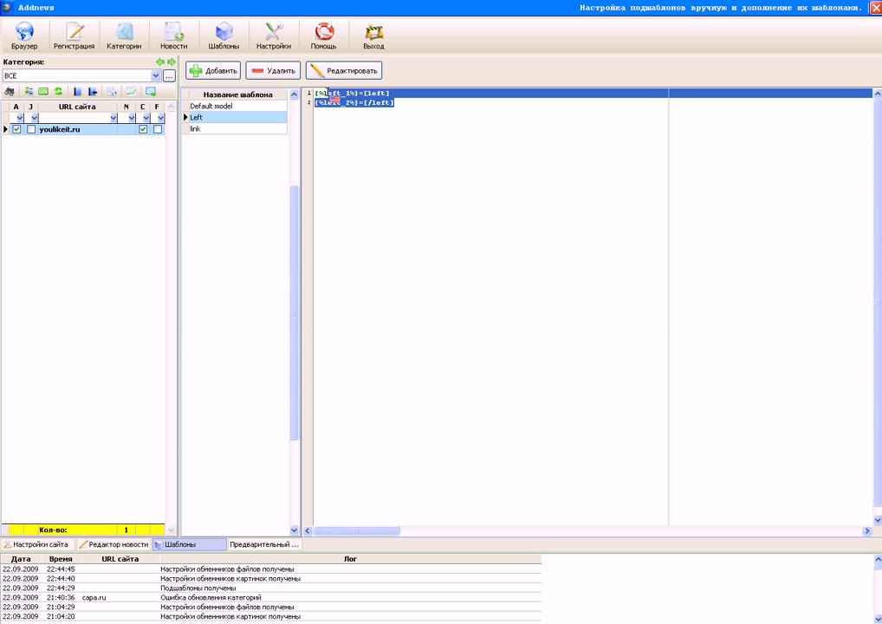
{"action": "left_click", "coordinate": [265, 130]}
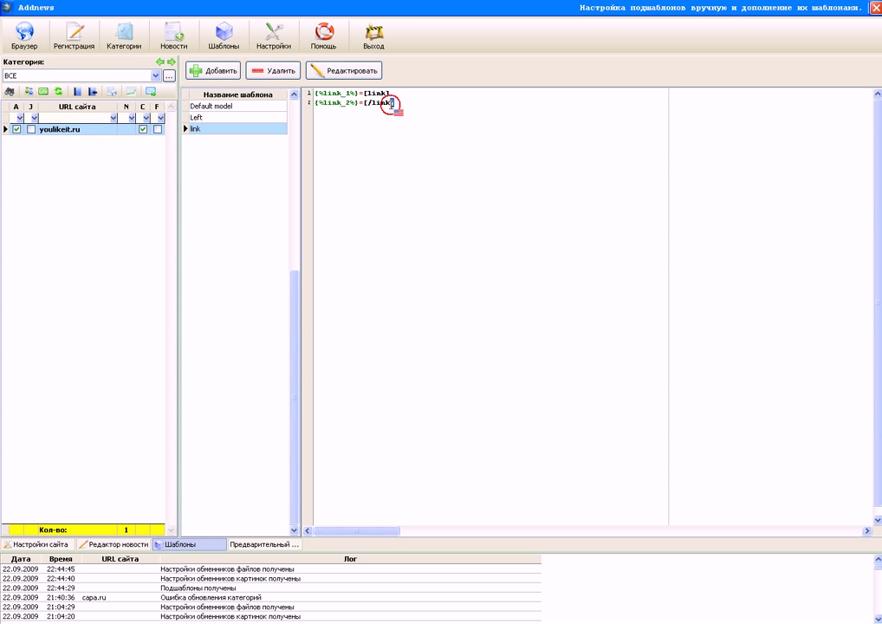
{"action": "left_click_drag", "start_coordinate": [390, 102], "coordinate": [315, 89]}
{"action": "left_click", "coordinate": [398, 240]}
Return to the news editor and examine the {%mp%} variables around the full news's Скачать/Download %NEWS_TITLE% line.
{"action": "left_click", "coordinate": [114, 544]}
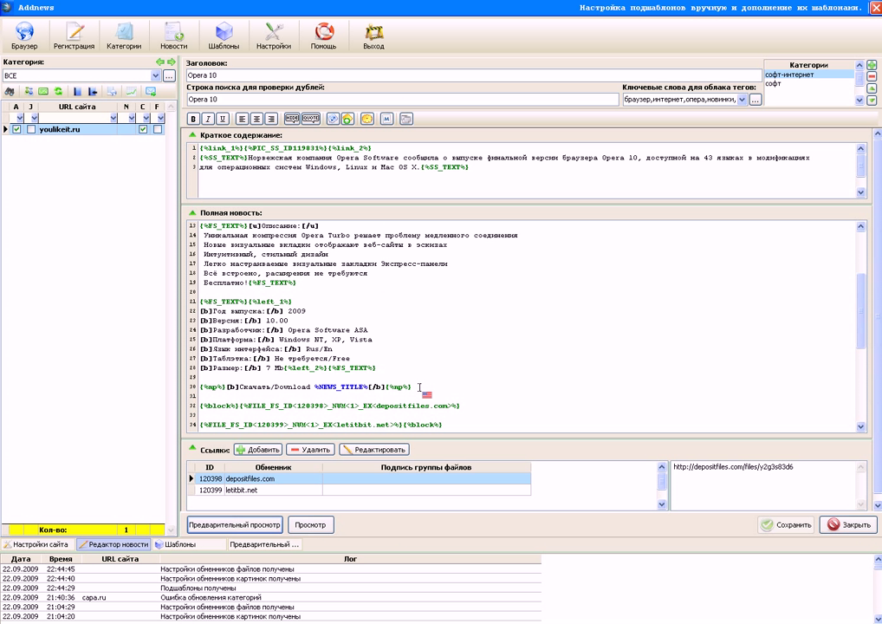
{"action": "left_click_drag", "start_coordinate": [419, 387], "coordinate": [183, 387]}
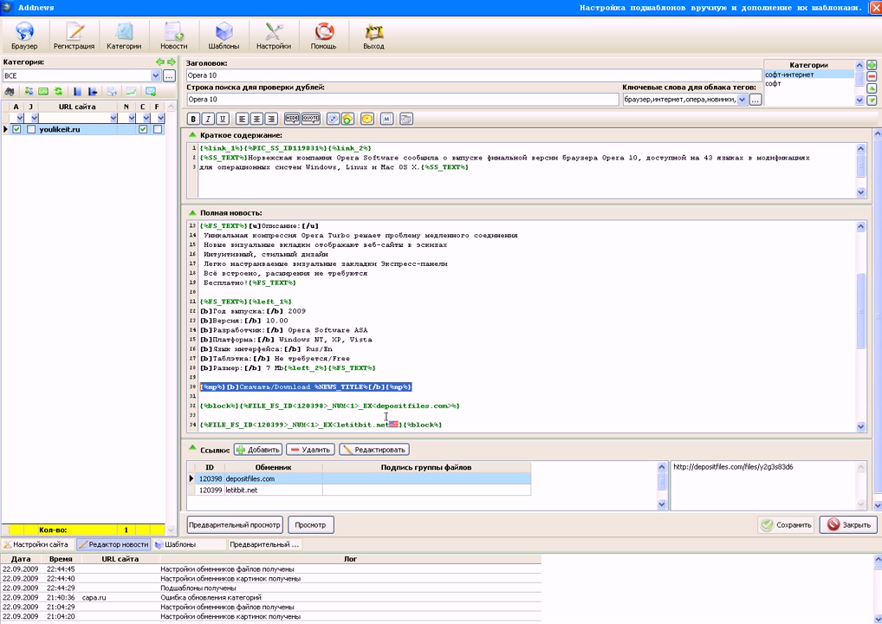
{"action": "left_click", "coordinate": [288, 395]}
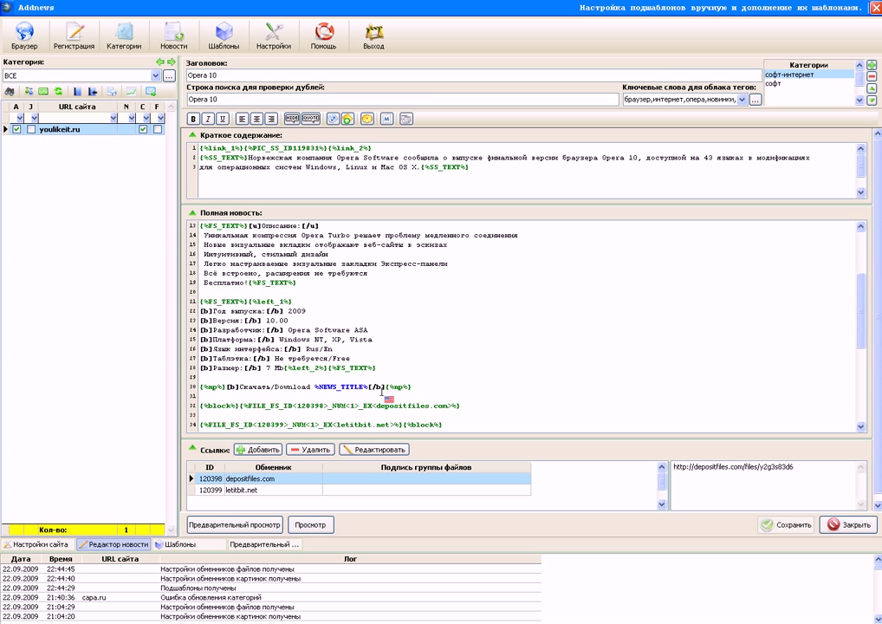
In the site settings, enable Блок 1 under Удалить ненужный блок for the full news.
{"action": "left_click_drag", "start_coordinate": [412, 387], "coordinate": [178, 389]}
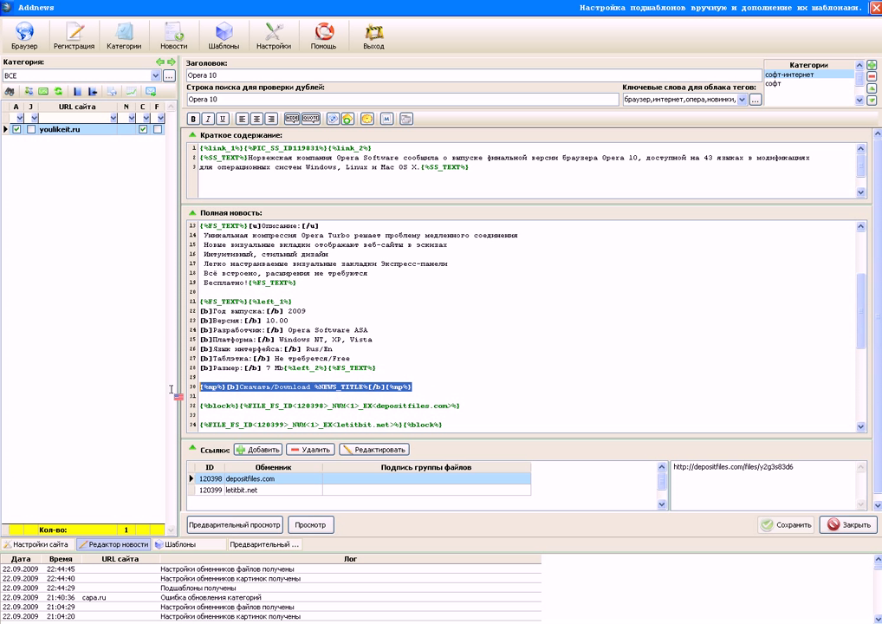
{"action": "left_click", "coordinate": [408, 387]}
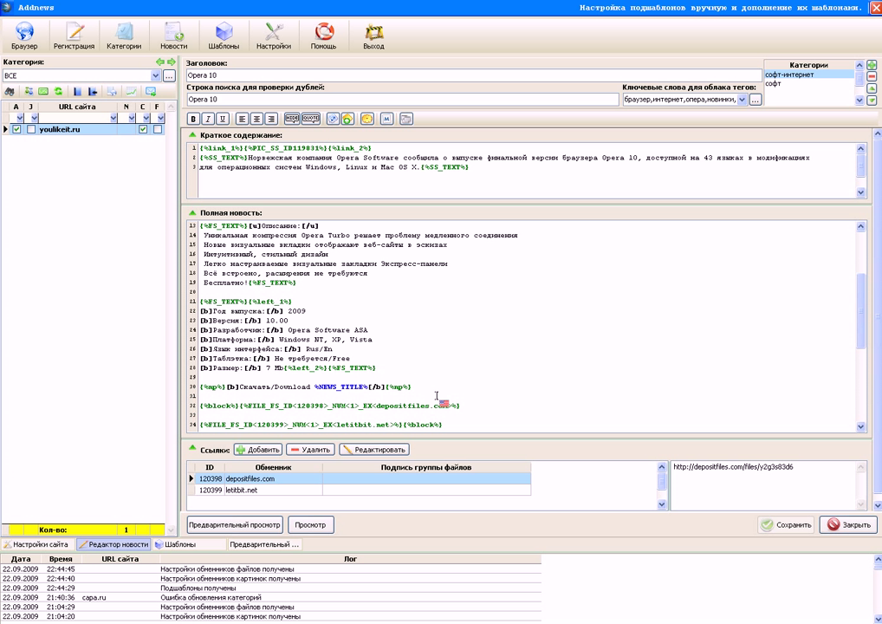
{"action": "left_click_drag", "start_coordinate": [415, 390], "coordinate": [201, 396]}
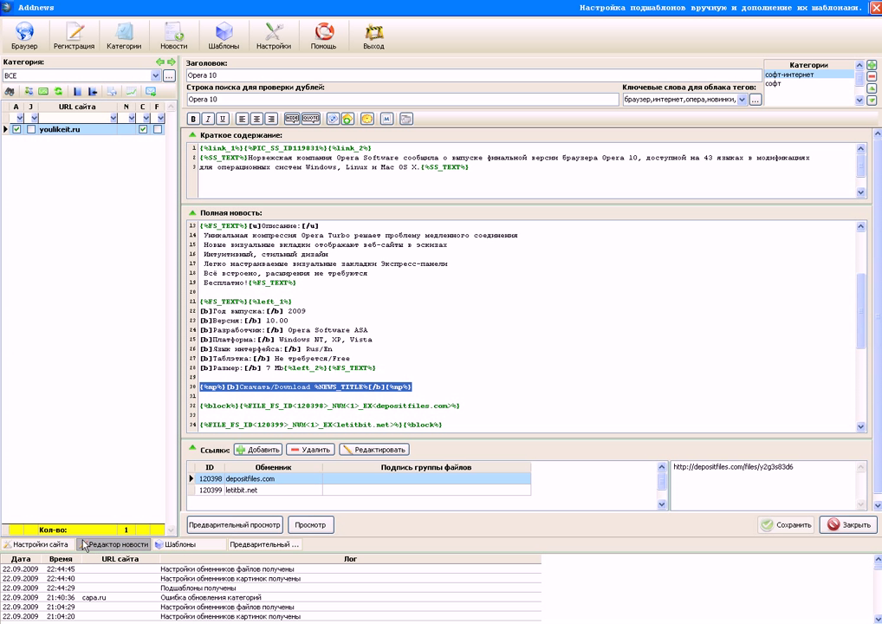
{"action": "left_click", "coordinate": [35, 544]}
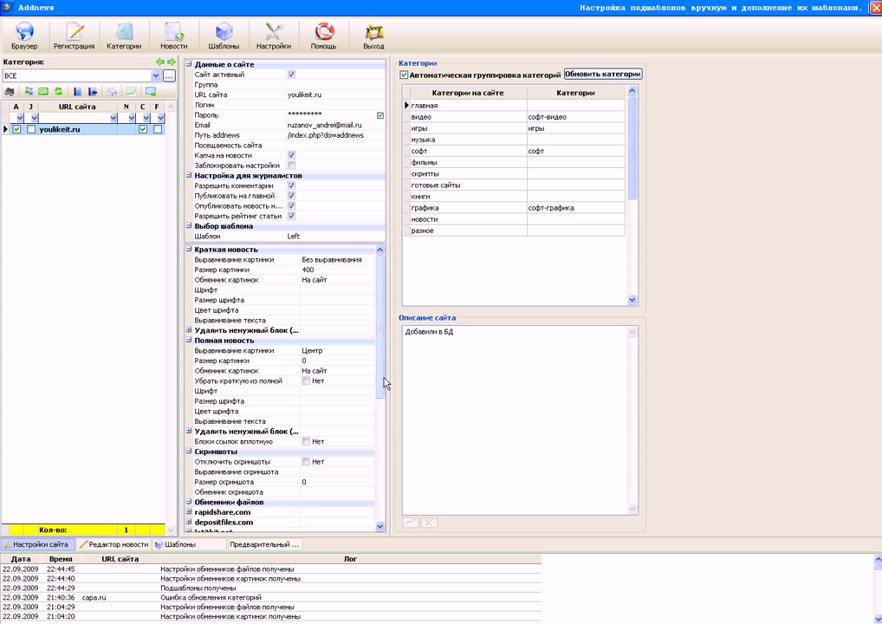
{"action": "left_click_drag", "start_coordinate": [382, 381], "coordinate": [382, 426]}
{"action": "scroll", "coordinate": [385, 401], "scroll_direction": "up", "scroll_amount": 2}
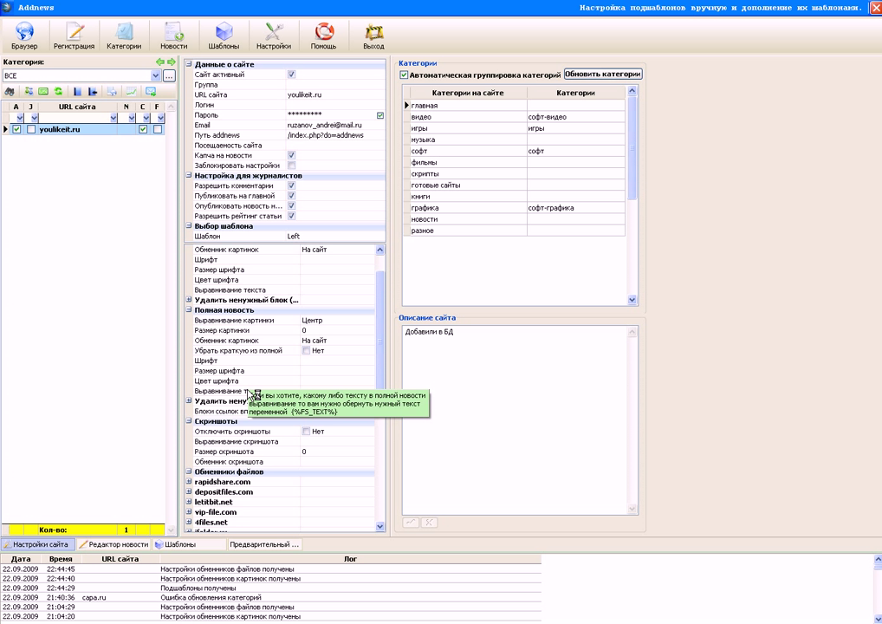
{"action": "double_click", "coordinate": [198, 401]}
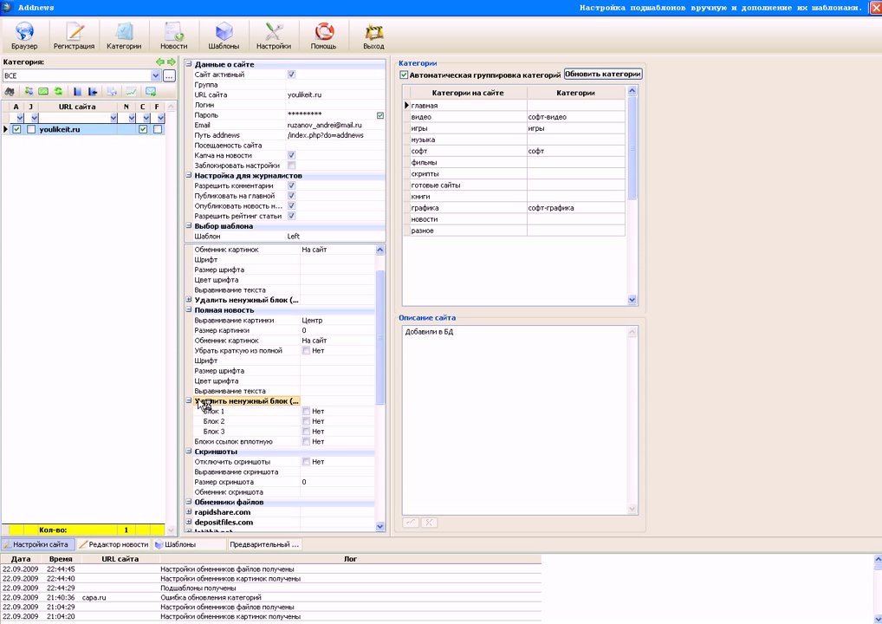
{"action": "left_click", "coordinate": [306, 412]}
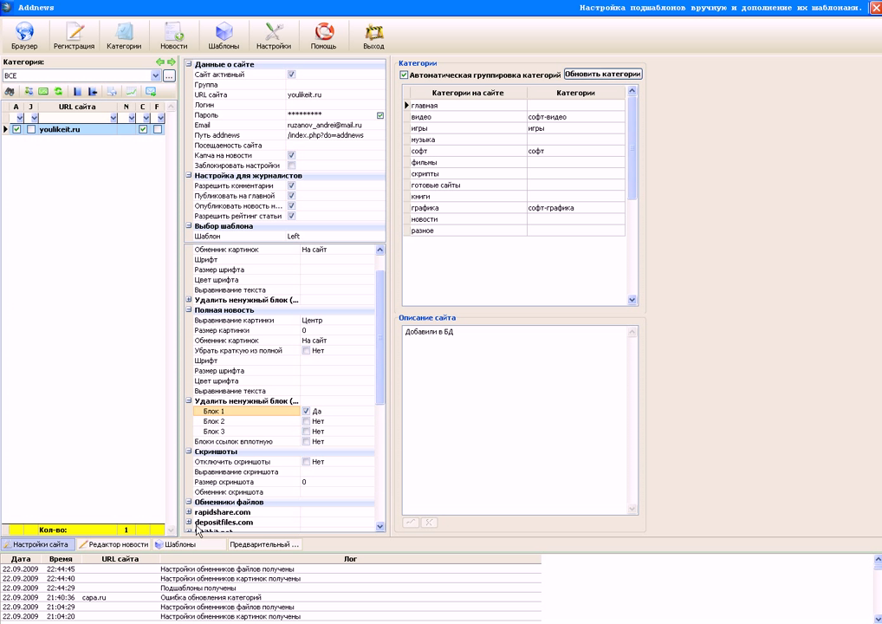
Insert the {%FS_OTHER%} variable before {%mp%} at the start of the full news's Скачать/Download %NEWS_TITLE% line.
{"action": "left_click", "coordinate": [113, 544]}
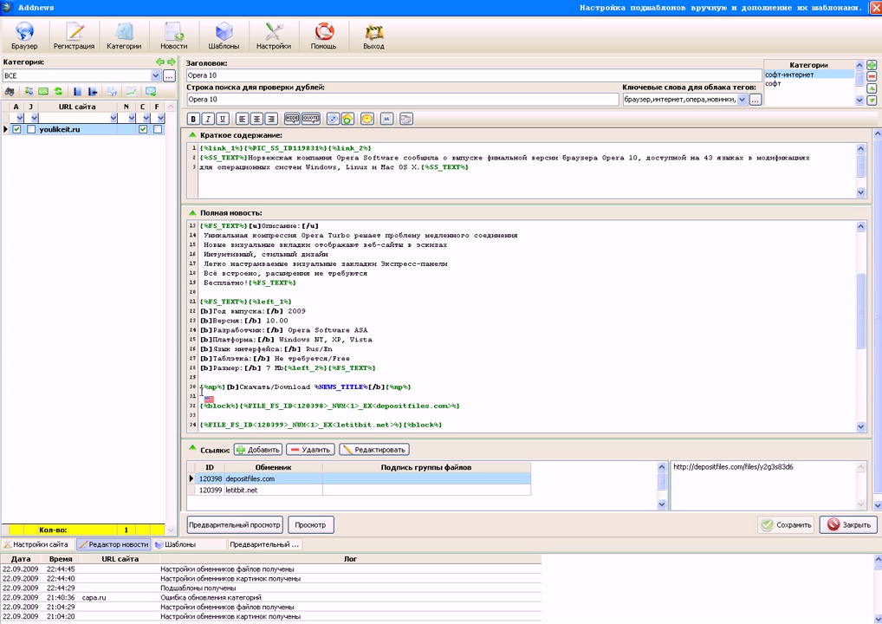
{"action": "type", "text": "{%%}"}
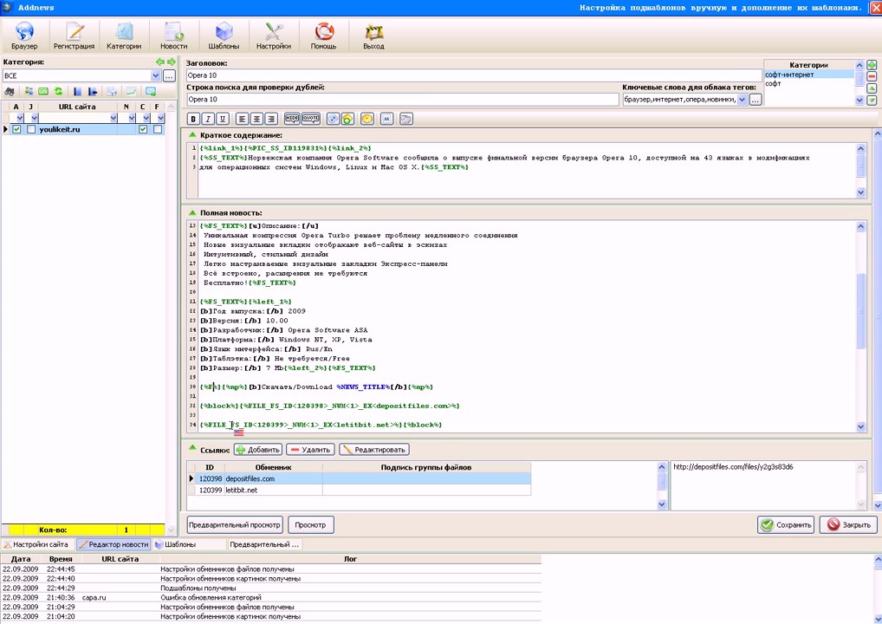
{"action": "key", "text": "Left"}
{"action": "key", "text": "Left"}
{"action": "type", "text": "FS_OTHER"}
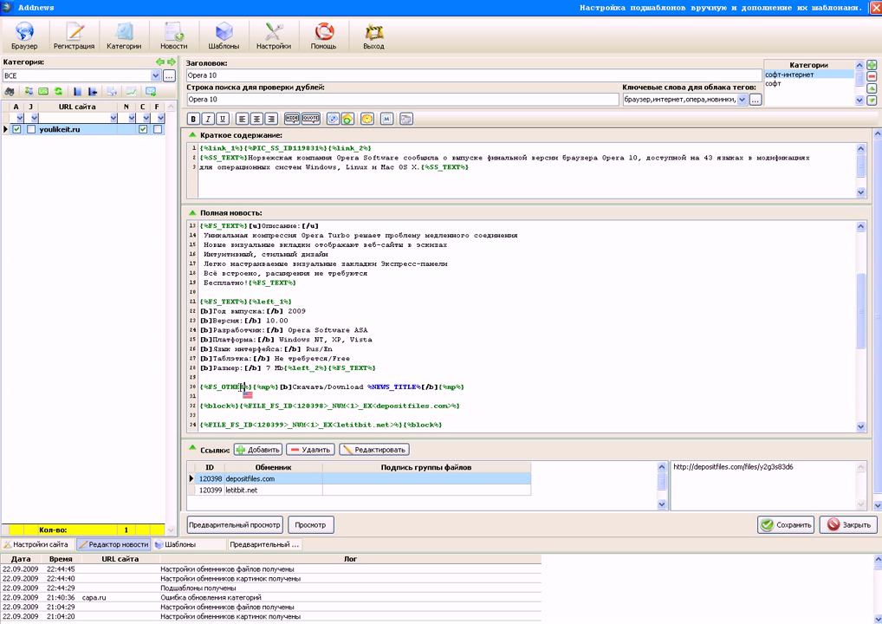
Copy {%FS_OTHER%} to the end of the Скачать/Download %NEWS_TITLE% line and save the news.
{"action": "left_click_drag", "start_coordinate": [252, 388], "coordinate": [198, 388]}
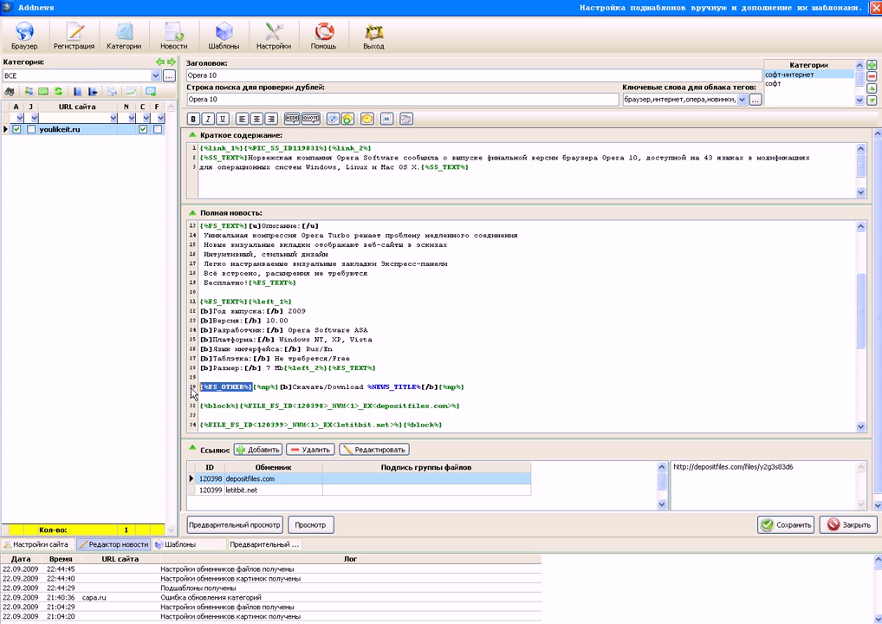
{"action": "key", "text": "ctrl+c"}
{"action": "left_click", "coordinate": [469, 388]}
{"action": "key", "text": "ctrl+v"}
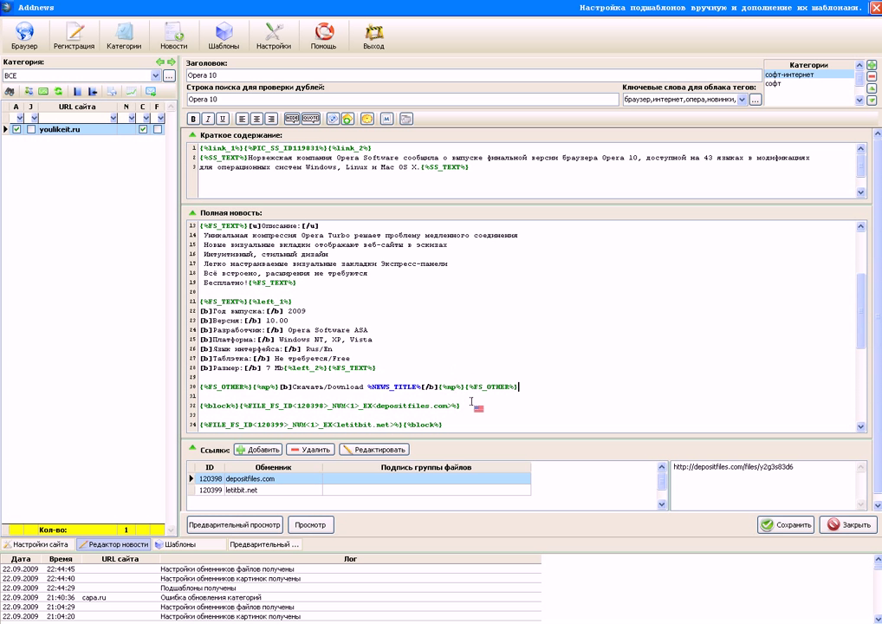
{"action": "left_click", "coordinate": [770, 524]}
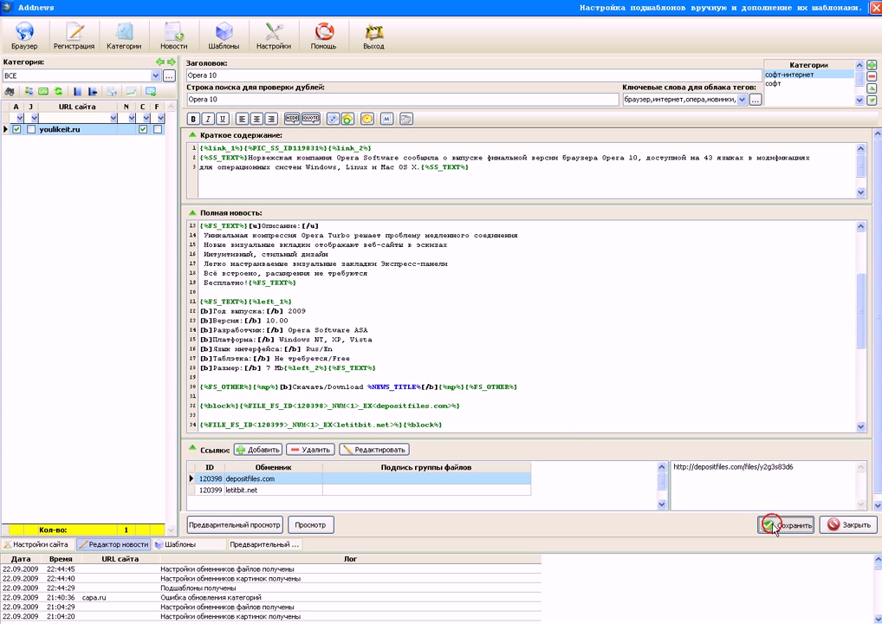
Open the preliminary preview and check the place of the download heading line above the depositfiles.com link.
{"action": "left_click", "coordinate": [232, 528]}
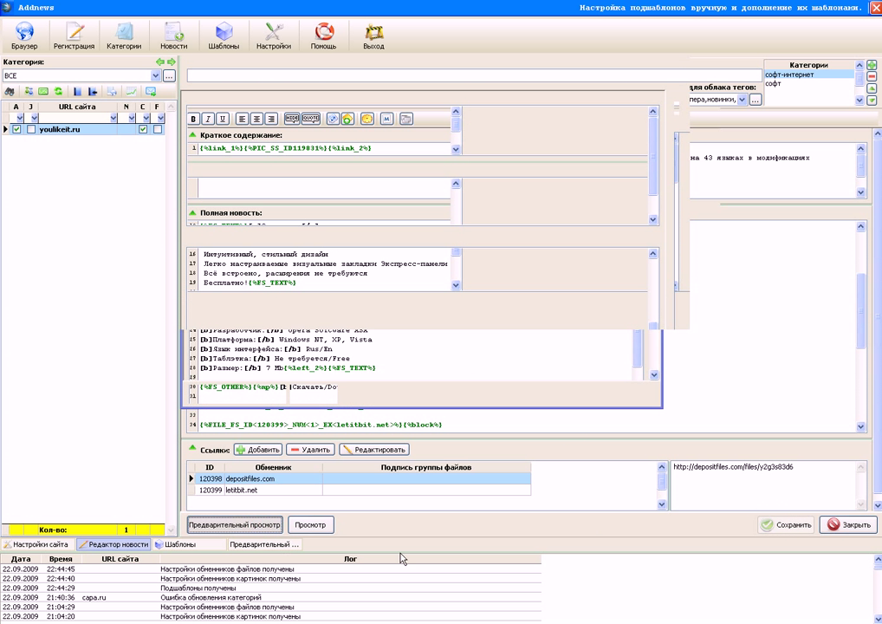
{"action": "left_click_drag", "start_coordinate": [657, 322], "coordinate": [652, 395]}
{"action": "left_click", "coordinate": [251, 385]}
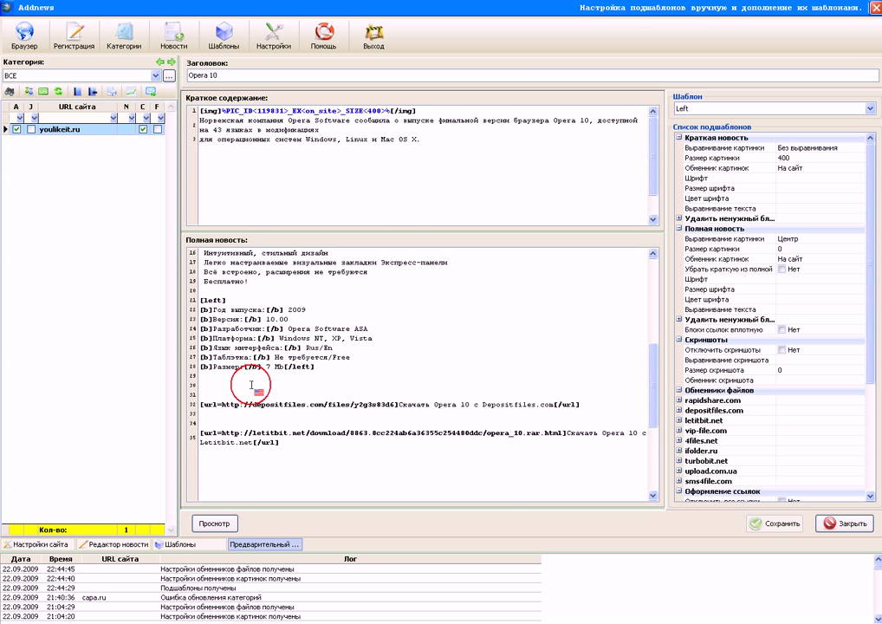
{"action": "left_click_drag", "start_coordinate": [251, 384], "coordinate": [199, 389]}
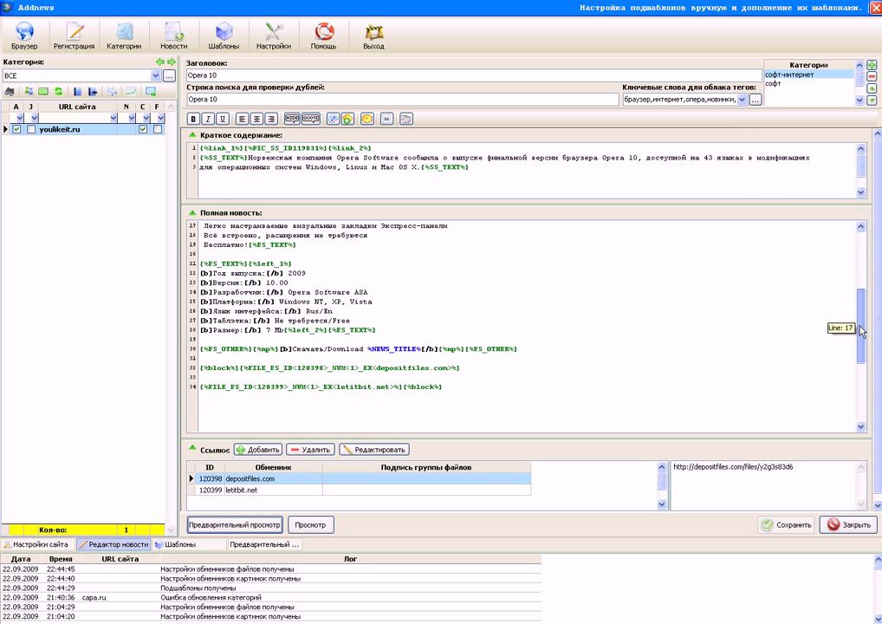
Back in the news editor, review the wrapped download line and place the cursor between {%block%} and the depositfiles.com file variable.
{"action": "mouse_move", "coordinate": [860, 335]}
{"action": "left_mouse_down"}
{"action": "mouse_move", "coordinate": [860, 342]}
{"action": "mouse_move", "coordinate": [860, 329]}
{"action": "left_mouse_up"}
{"action": "left_click_drag", "start_coordinate": [436, 339], "coordinate": [257, 339]}
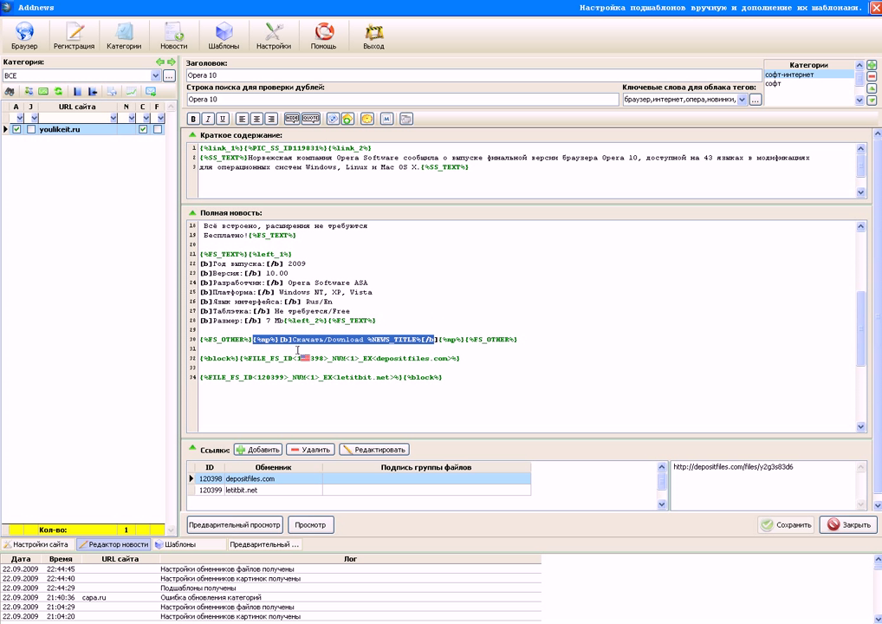
{"action": "left_click", "coordinate": [240, 358]}
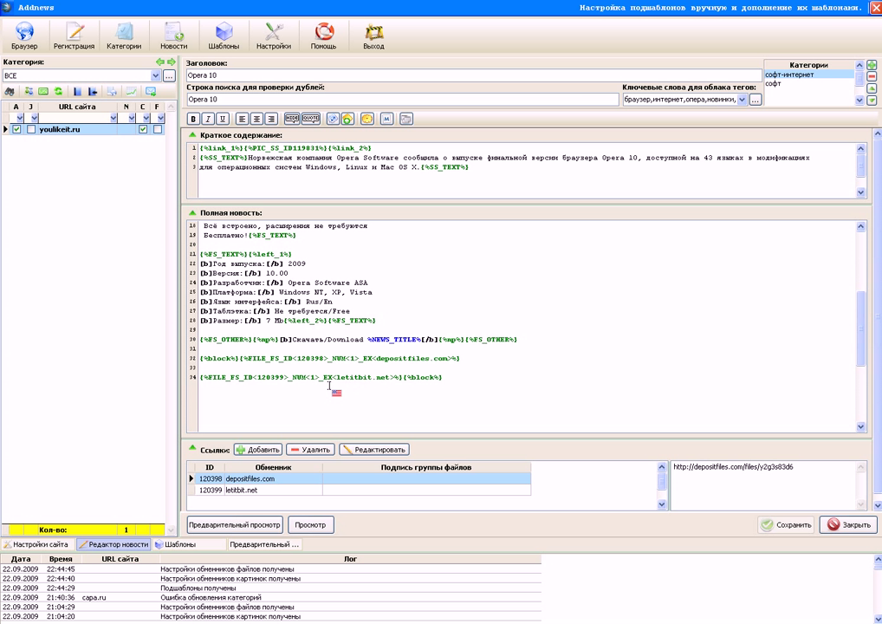
Add a new template named заголовок and enter the variable {%zagolovok%} in its body.
{"action": "left_click", "coordinate": [225, 39]}
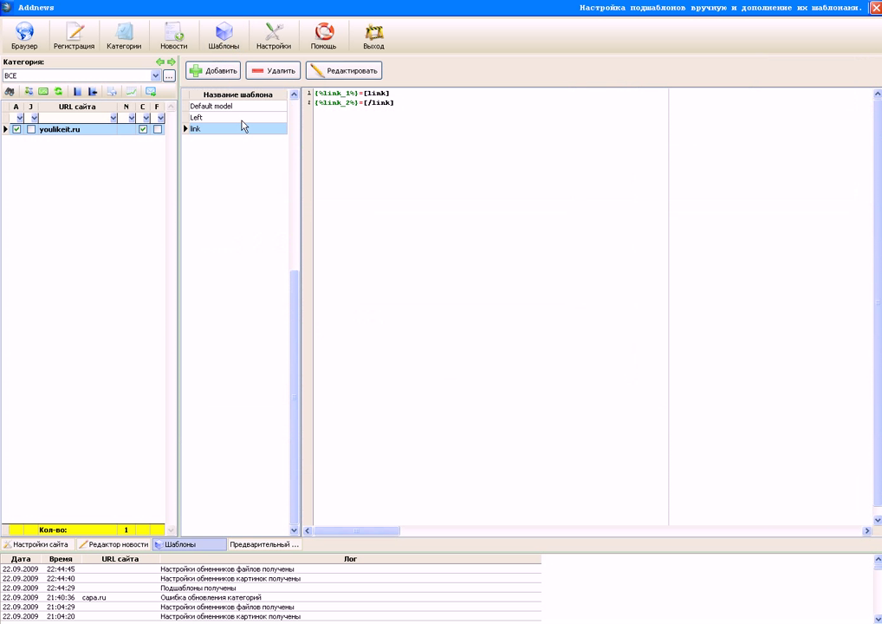
{"action": "left_click", "coordinate": [211, 70]}
{"action": "left_click", "coordinate": [369, 233]}
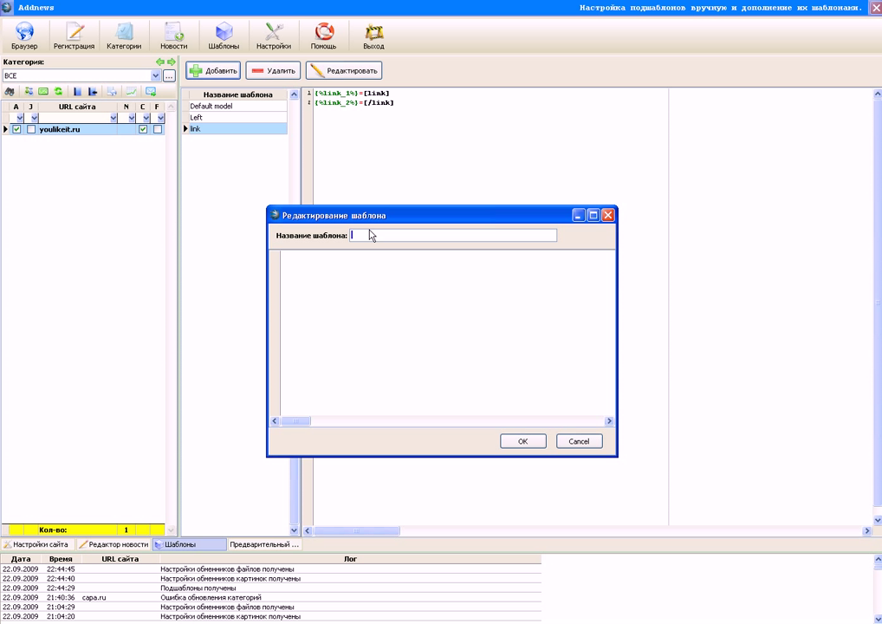
{"action": "type", "text": "pfujkовок"}
{"action": "left_click", "coordinate": [399, 273]}
{"action": "type", "text": "zagolovok%}"}
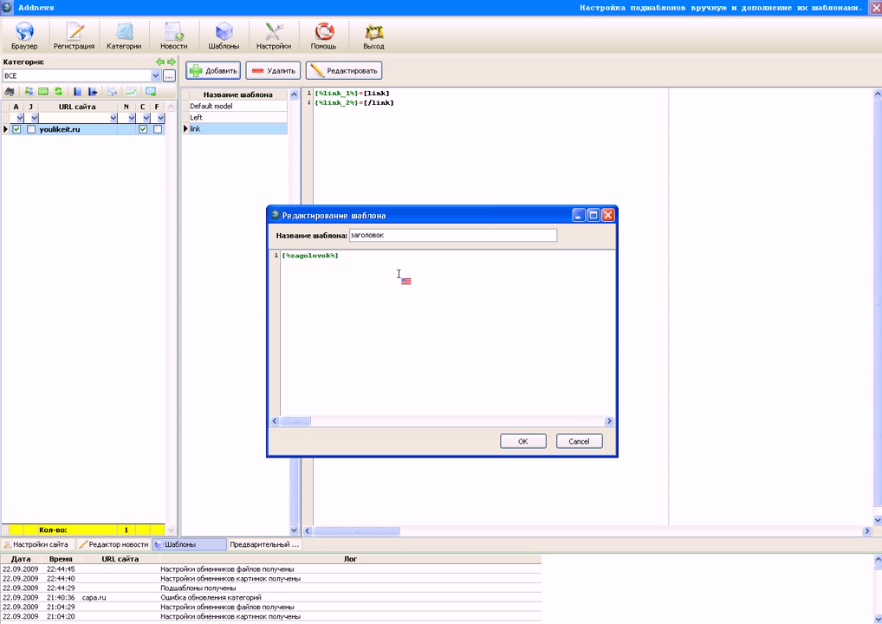
Assign the text Скачать / Download %NEWS_TITLE% to the {%zagolovok%} variable.
{"action": "left_click", "coordinate": [340, 256]}
{"action": "left_click", "coordinate": [339, 258]}
{"action": "type", "text": "Crfxfnm "}
{"action": "type", "text": "/ Download %NEWS_TITLE%"}
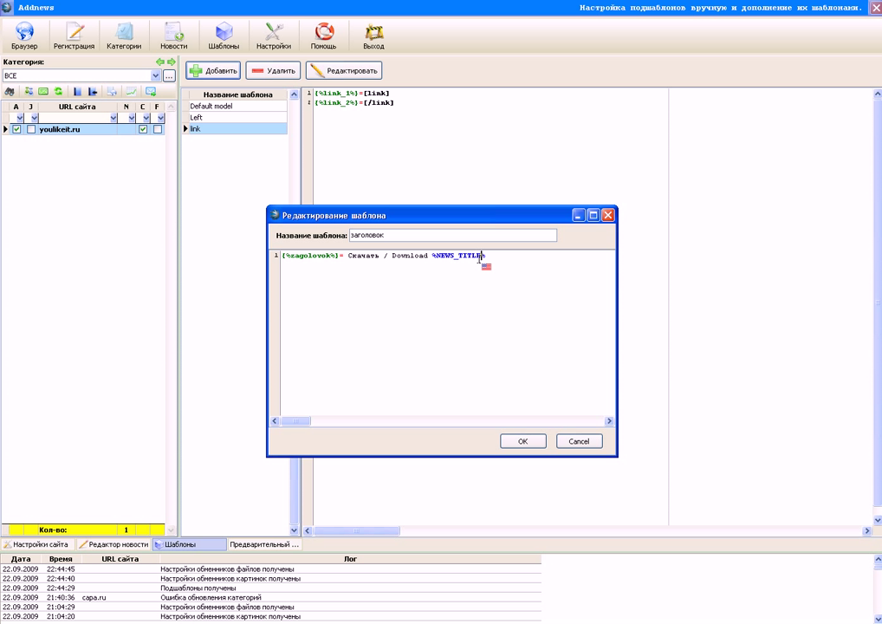
Enclose the heading text in [b] and [/b] tags, append <br>, and save the заголовок template.
{"action": "left_click", "coordinate": [482, 256]}
{"action": "left_click", "coordinate": [349, 256]}
{"action": "type", "text": "[]"}
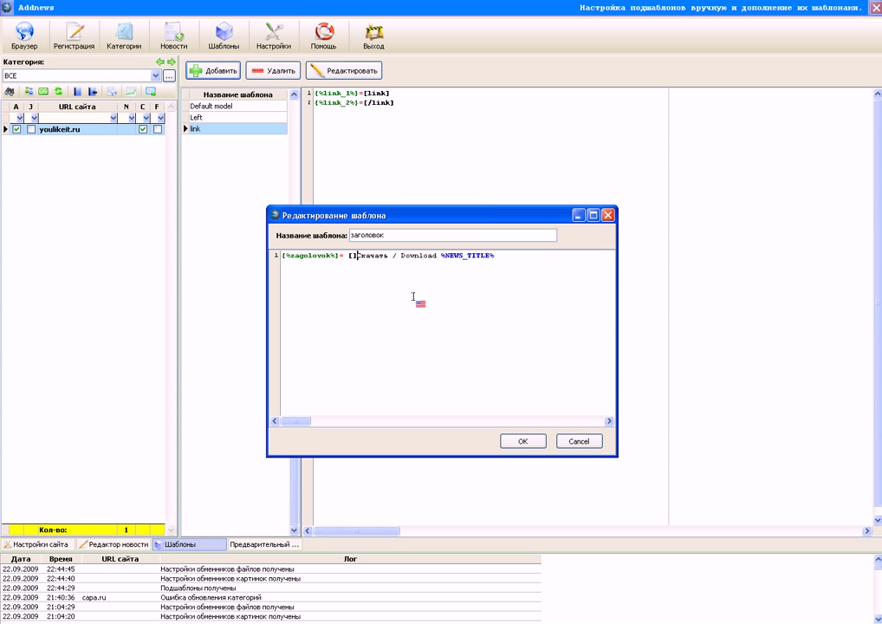
{"action": "type", "text": "b"}
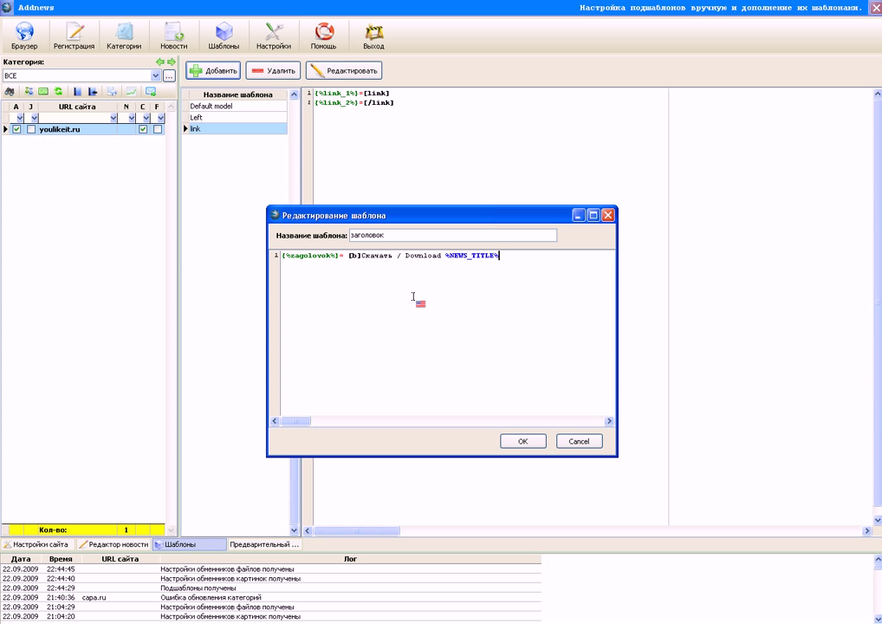
{"action": "type", "text": "[/b]<br>"}
{"action": "left_click", "coordinate": [526, 442]}
Reopen the заголовок template for editing, copy its {%zagolovok%} variable, and close the template.
{"action": "left_click", "coordinate": [136, 545]}
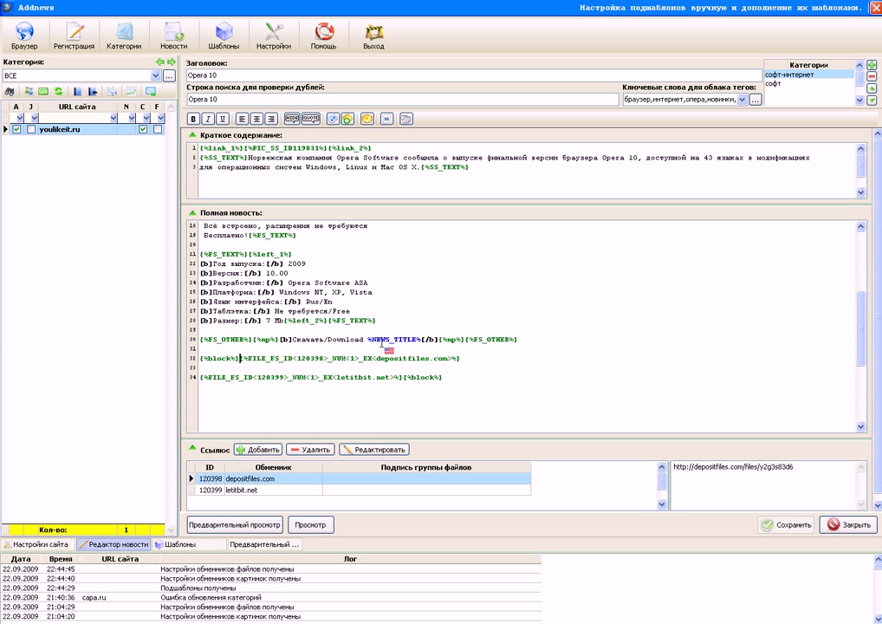
{"action": "left_click", "coordinate": [177, 544]}
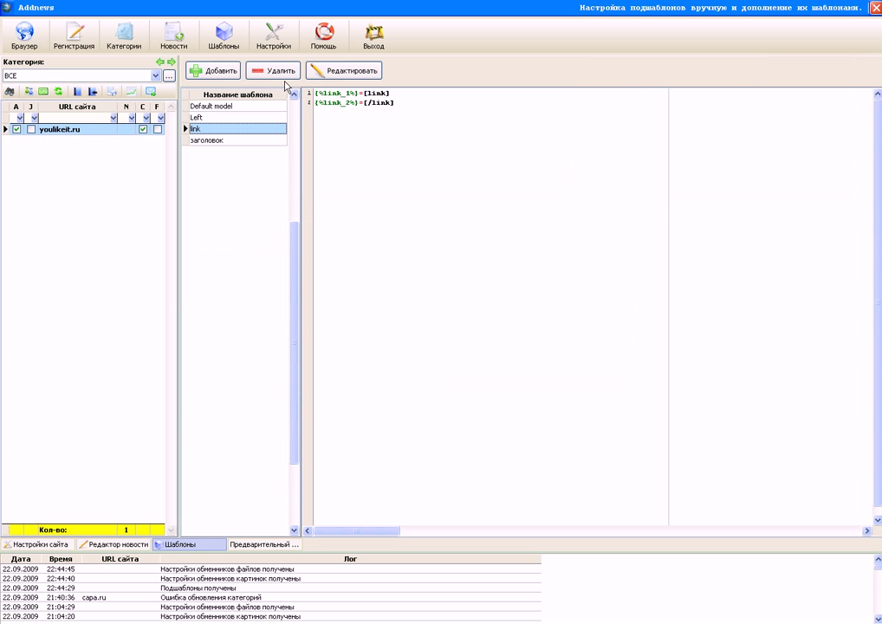
{"action": "left_click", "coordinate": [227, 140]}
{"action": "left_click", "coordinate": [327, 78]}
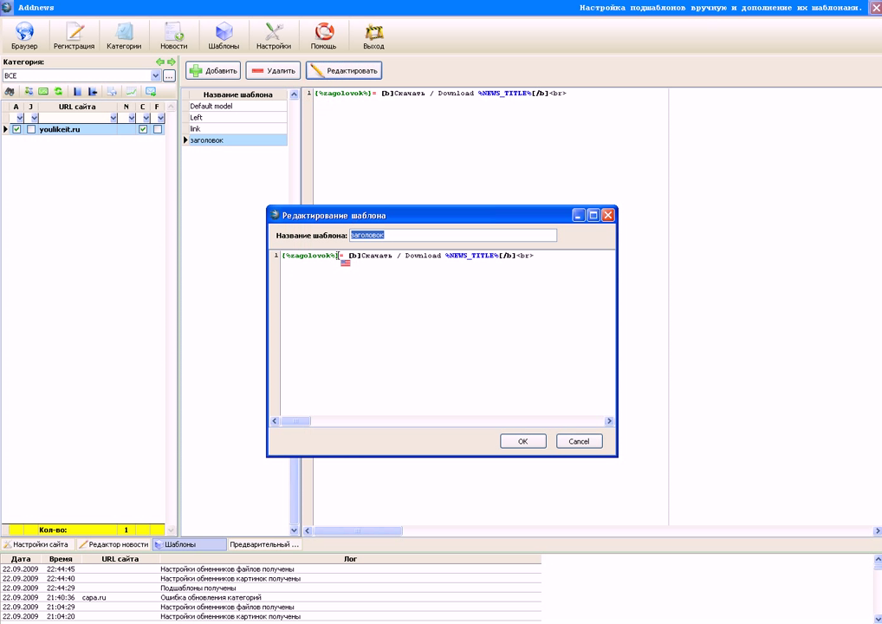
{"action": "left_click_drag", "start_coordinate": [339, 255], "coordinate": [266, 260]}
{"action": "key", "text": "ctrl+c"}
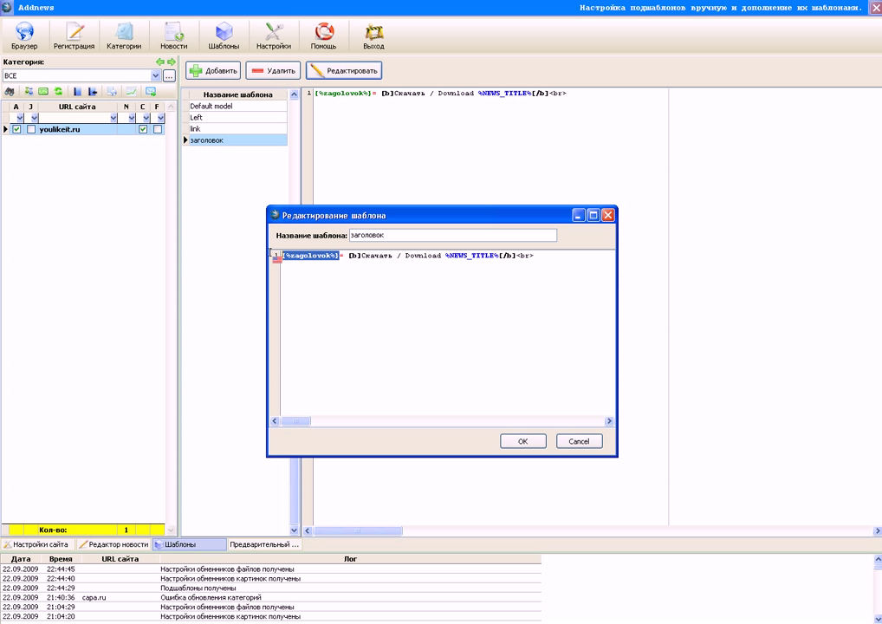
{"action": "left_click", "coordinate": [513, 442]}
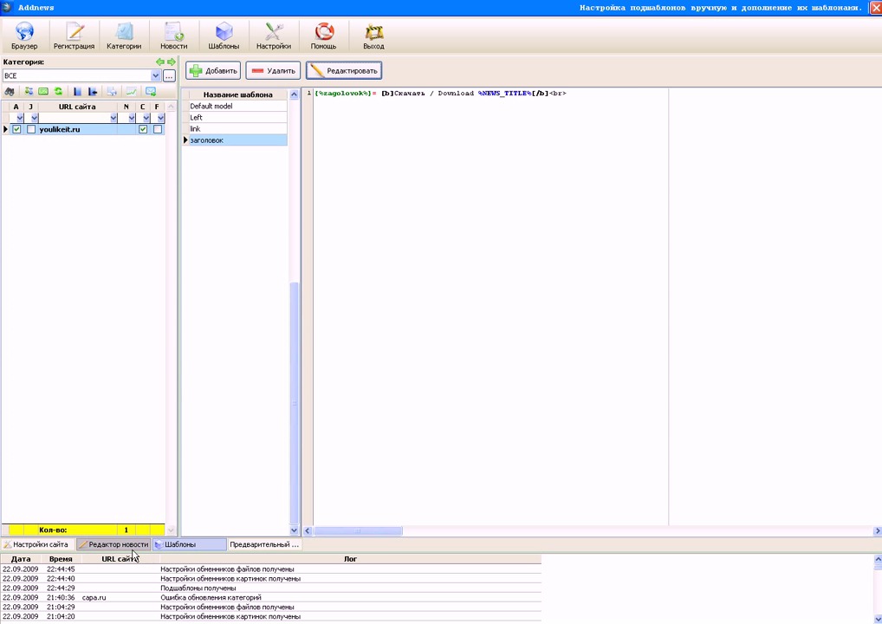
Paste {%zagolovok%} after {%block%} before the depositfiles.com file variable in the full news and save the news.
{"action": "left_click", "coordinate": [113, 544]}
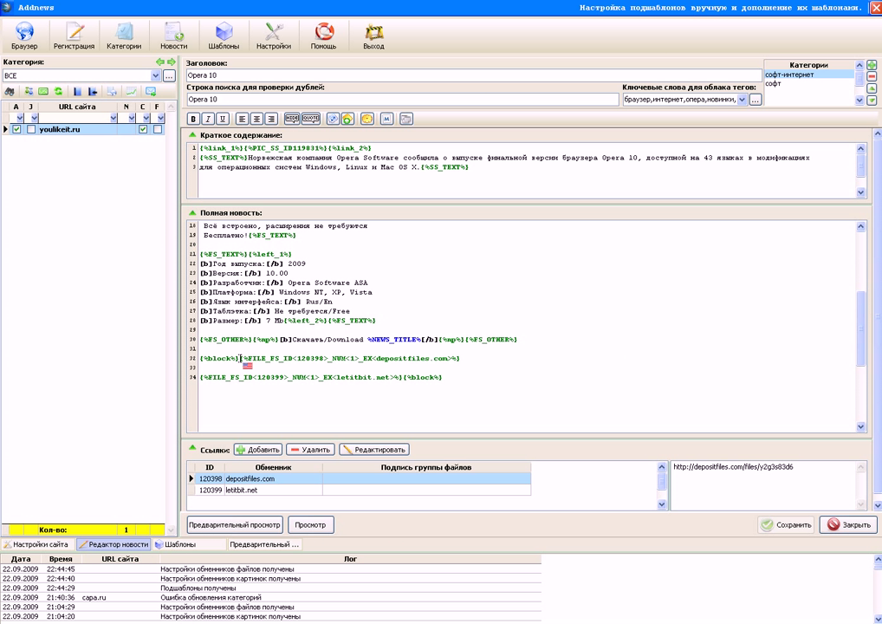
{"action": "key", "text": "ctrl+v"}
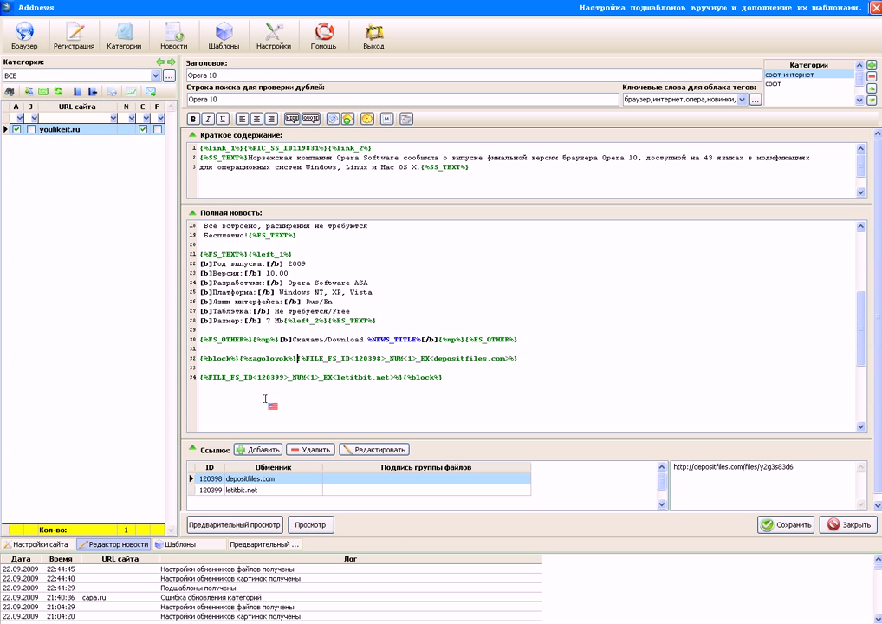
{"action": "left_click", "coordinate": [767, 525]}
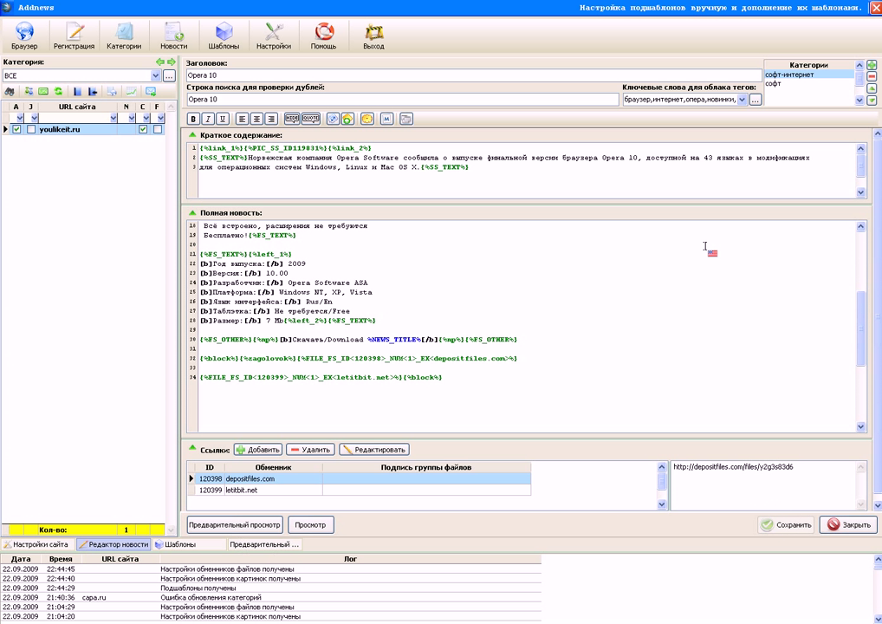
Open the preliminary preview of the news and choose заголовок as its template.
{"action": "left_click", "coordinate": [279, 526]}
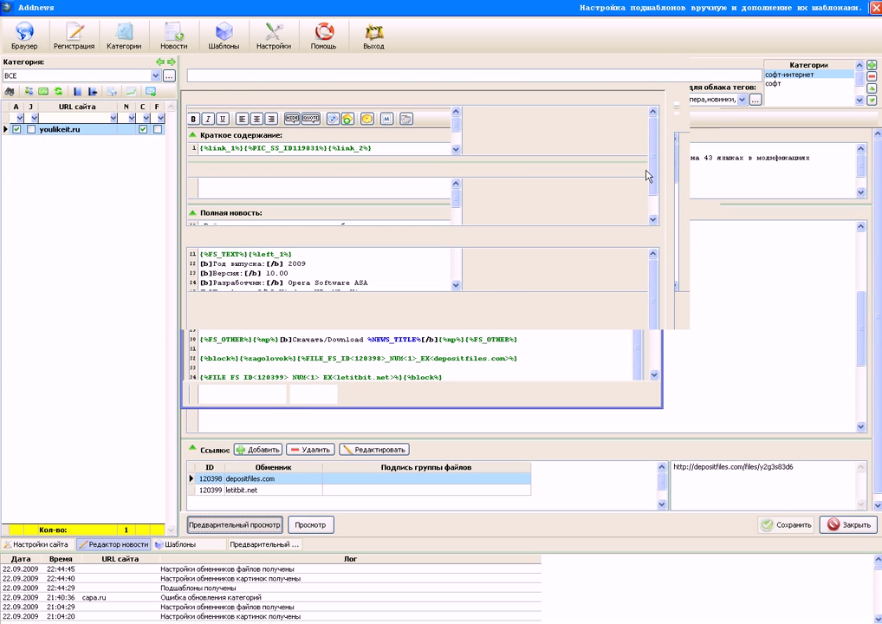
{"action": "left_click", "coordinate": [867, 109]}
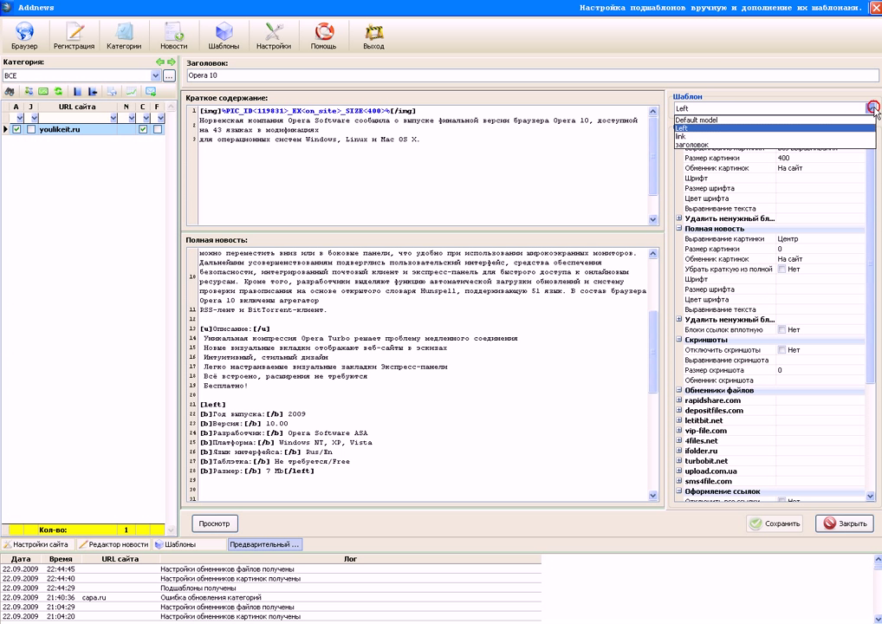
{"action": "left_click", "coordinate": [846, 144]}
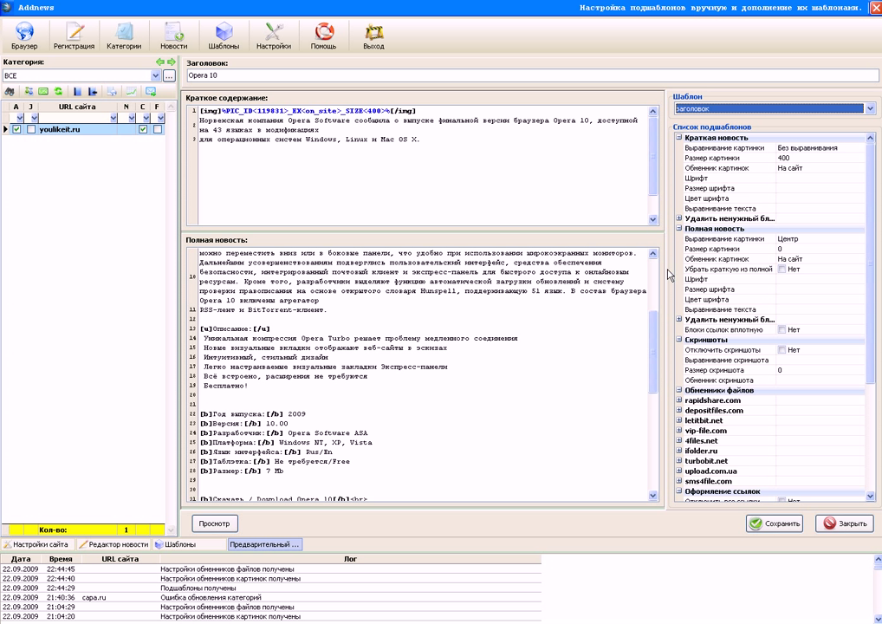
Save the заголовок template choice and check the heading line above the download links in the full news.
{"action": "left_click_drag", "start_coordinate": [653, 322], "coordinate": [654, 368]}
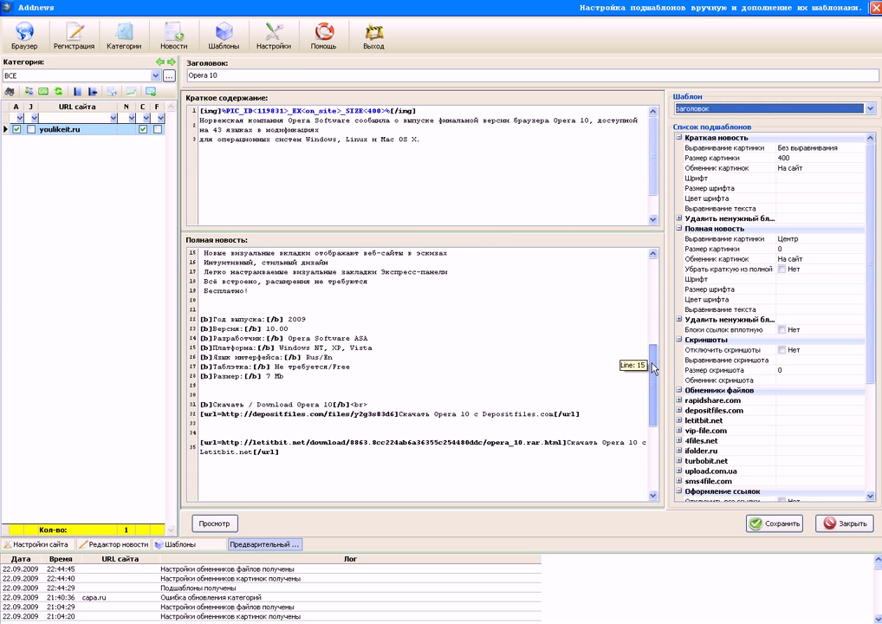
{"action": "scroll", "coordinate": [641, 380], "scroll_direction": "up", "scroll_amount": 3}
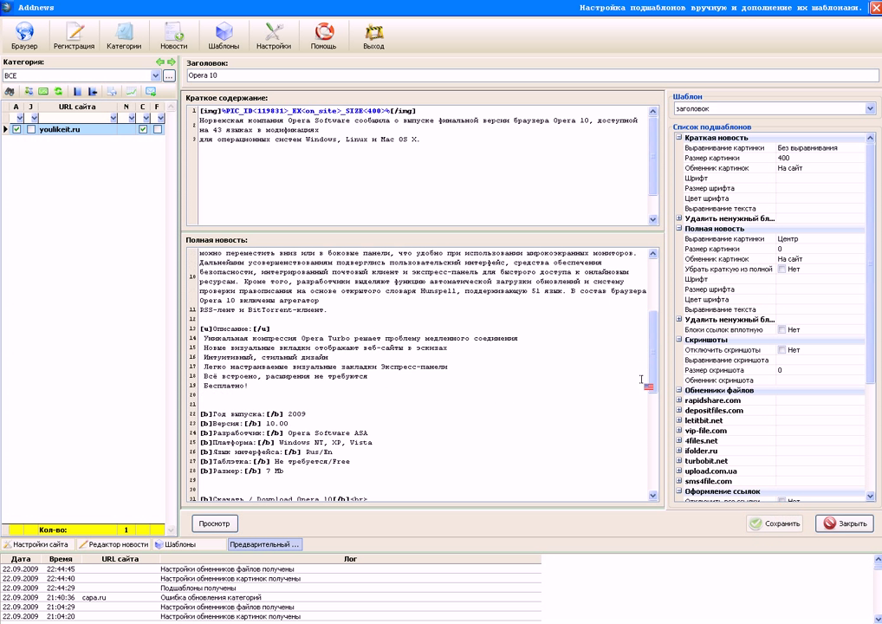
{"action": "scroll", "coordinate": [511, 303], "scroll_direction": "down", "scroll_amount": 3}
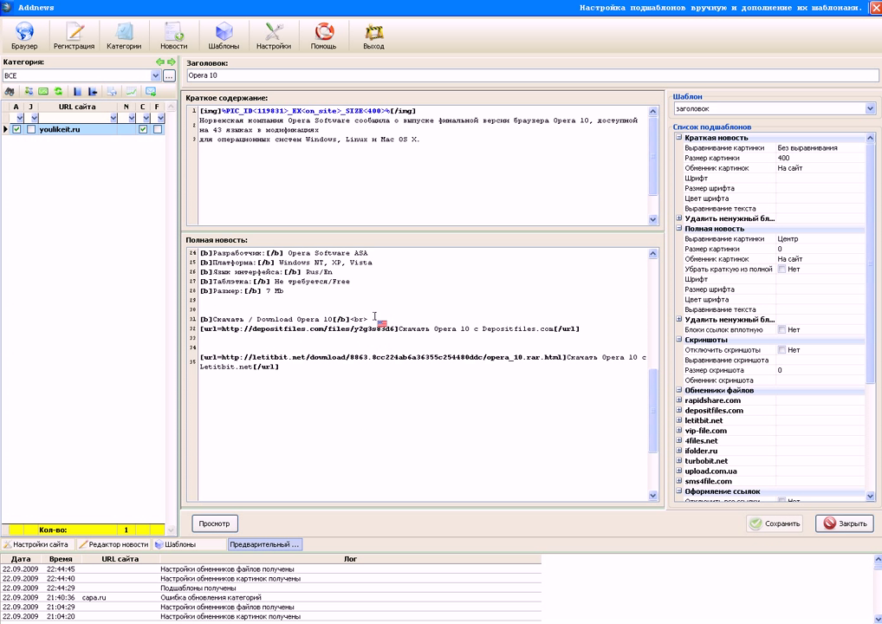
{"action": "left_click_drag", "start_coordinate": [374, 319], "coordinate": [199, 318]}
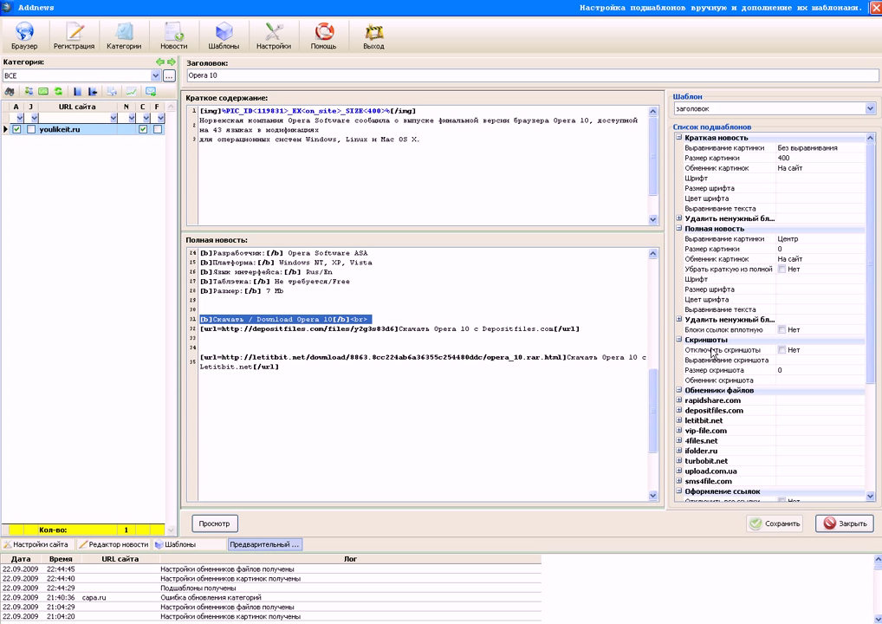
Enable the Quote option in the link formatting settings, save, and check the download block's tags in the full news.
{"action": "left_click_drag", "start_coordinate": [874, 322], "coordinate": [873, 433]}
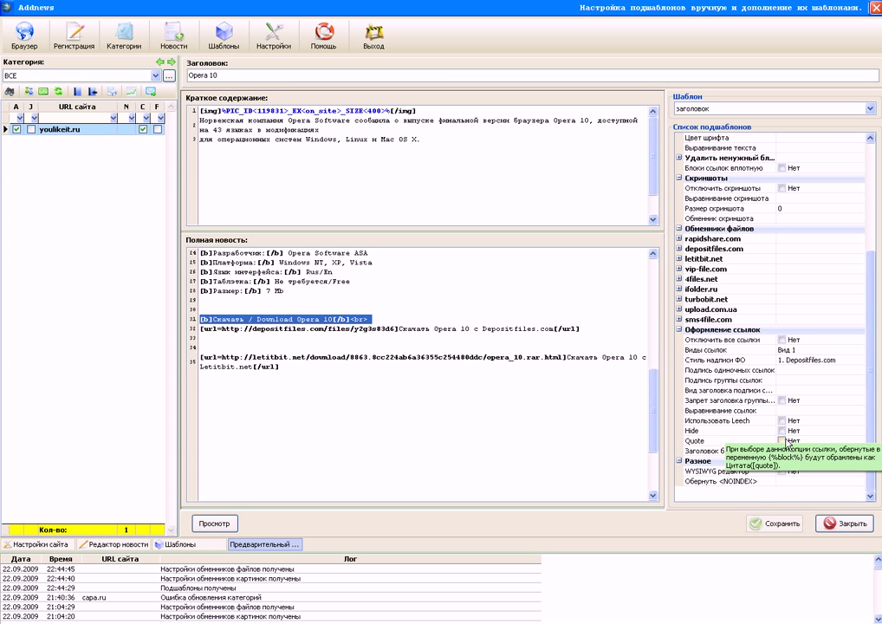
{"action": "left_click", "coordinate": [782, 440]}
{"action": "left_click_drag", "start_coordinate": [652, 368], "coordinate": [654, 429]}
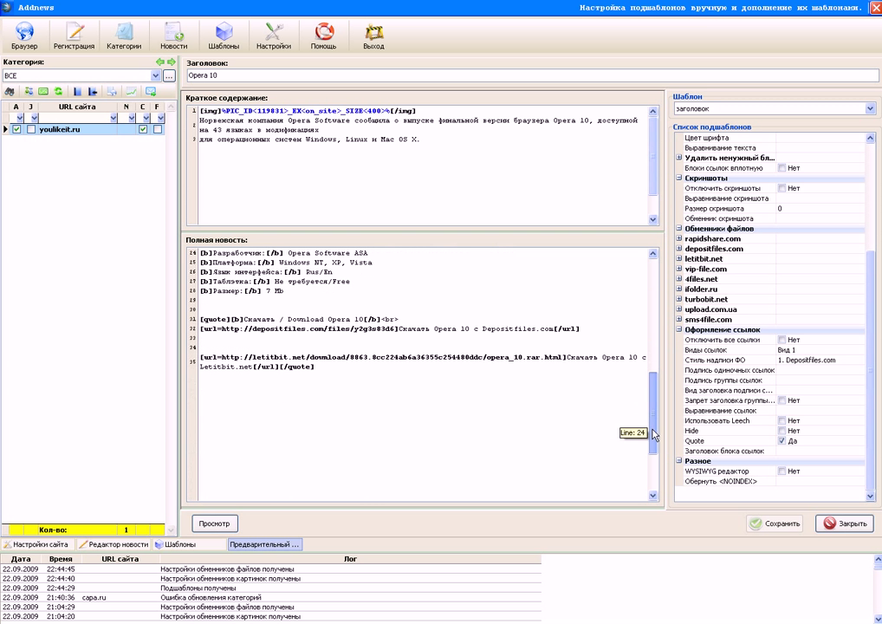
{"action": "left_click_drag", "start_coordinate": [231, 318], "coordinate": [399, 319]}
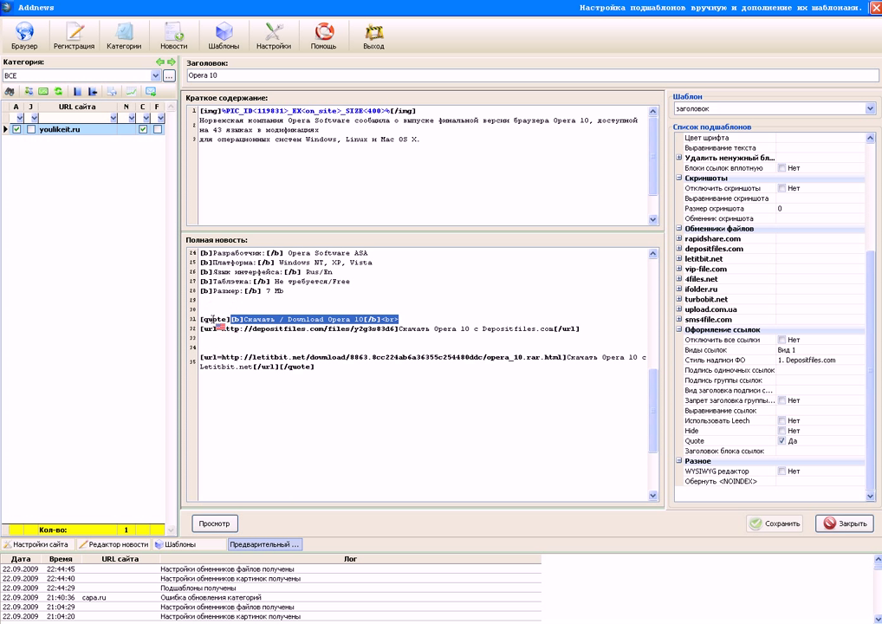
View the rendered Opera 10 news, examine the heading and links in the quoted download block, and close the view.
{"action": "left_click", "coordinate": [213, 524]}
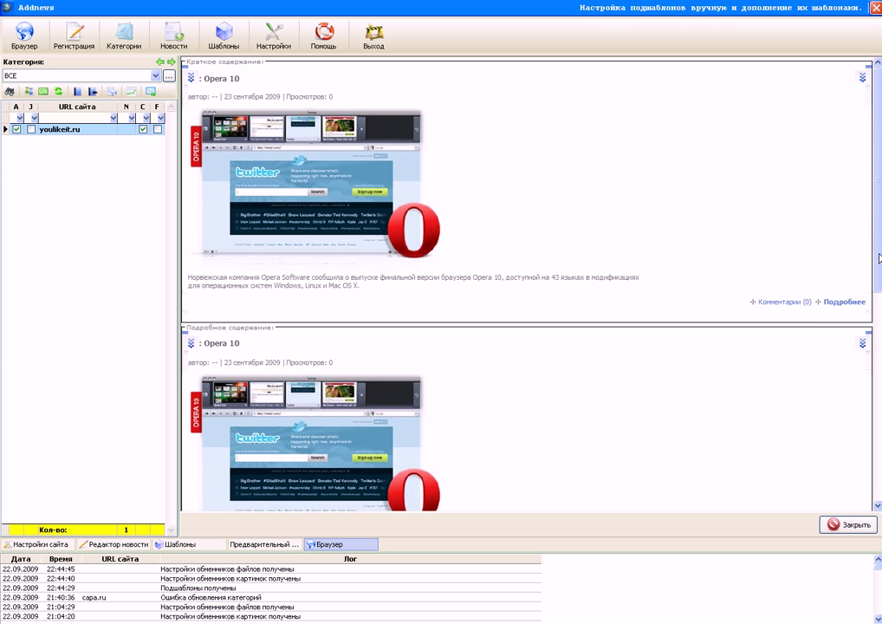
{"action": "left_click_drag", "start_coordinate": [877, 254], "coordinate": [879, 490]}
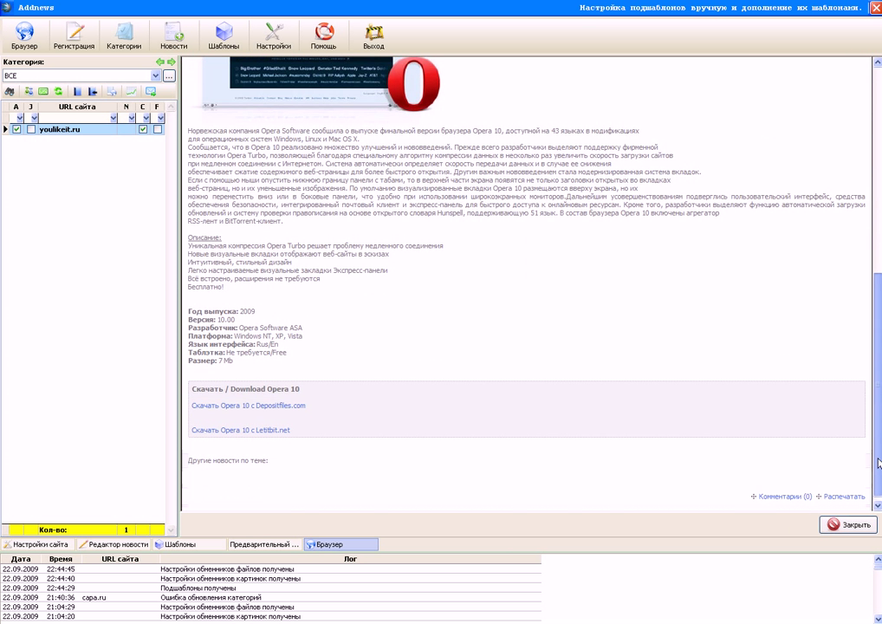
{"action": "left_click", "coordinate": [201, 386]}
{"action": "left_click_drag", "start_coordinate": [202, 386], "coordinate": [232, 401]}
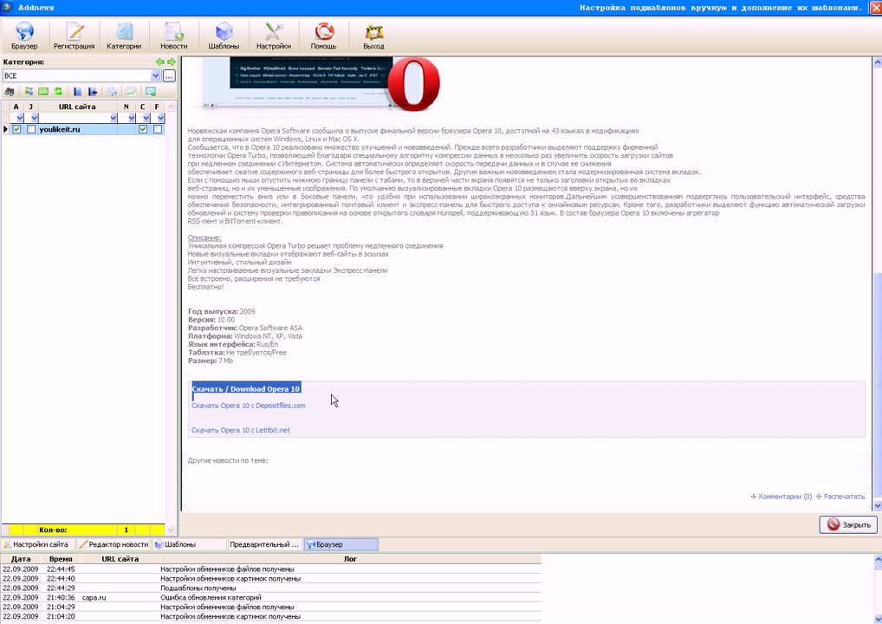
{"action": "left_click", "coordinate": [329, 397]}
{"action": "left_click_drag", "start_coordinate": [299, 389], "coordinate": [210, 384]}
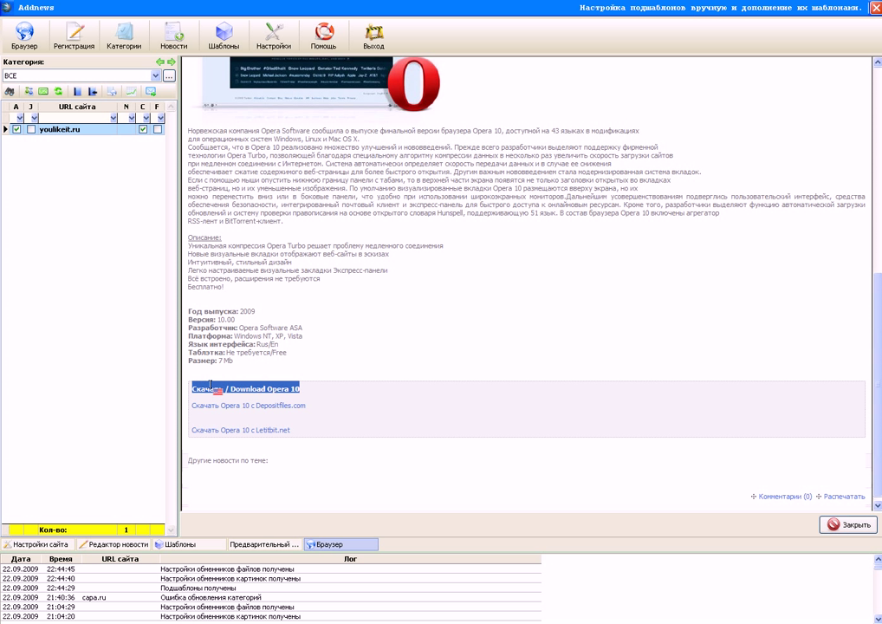
{"action": "left_click", "coordinate": [302, 433]}
{"action": "left_click_drag", "start_coordinate": [302, 435], "coordinate": [192, 387]}
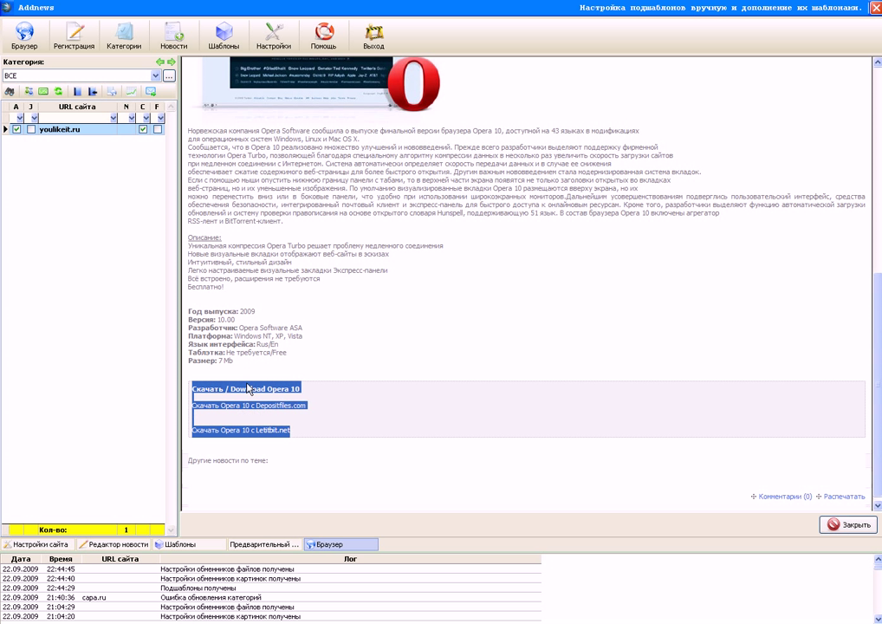
{"action": "left_click", "coordinate": [340, 365]}
{"action": "key", "text": "Escape"}
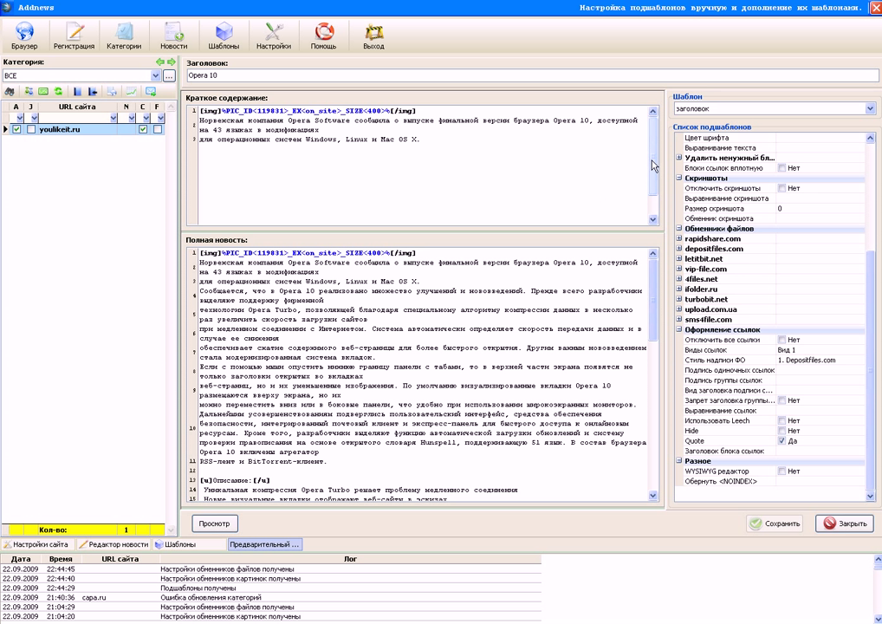
{"action": "mouse_move", "coordinate": [654, 160]}
{"action": "left_mouse_down"}
{"action": "mouse_move", "coordinate": [654, 176]}
{"action": "mouse_move", "coordinate": [654, 159]}
{"action": "left_mouse_up"}
{"action": "mouse_move", "coordinate": [654, 285]}
{"action": "left_mouse_down"}
{"action": "mouse_move", "coordinate": [662, 448]}
{"action": "mouse_move", "coordinate": [656, 246]}
{"action": "mouse_move", "coordinate": [658, 289]}
{"action": "left_mouse_up"}
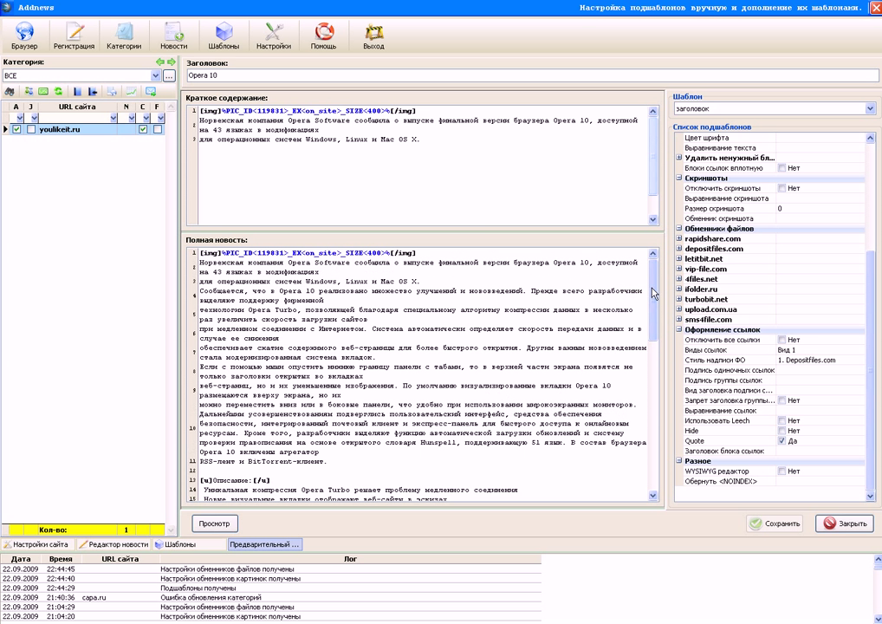